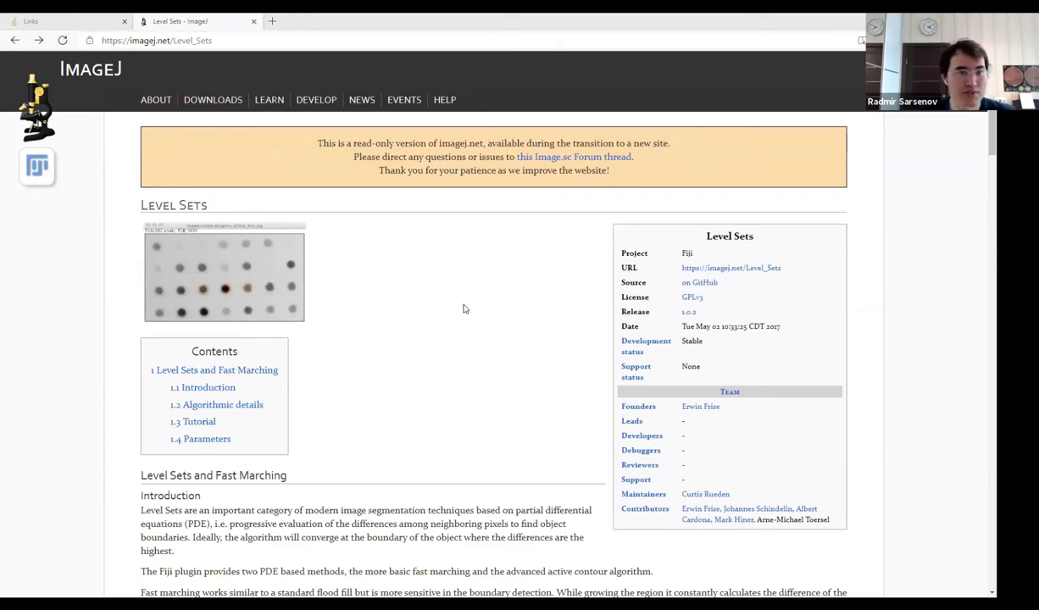
# Open Google in a new tab and search for 'imageJ'.
pyautogui.click(269, 21)
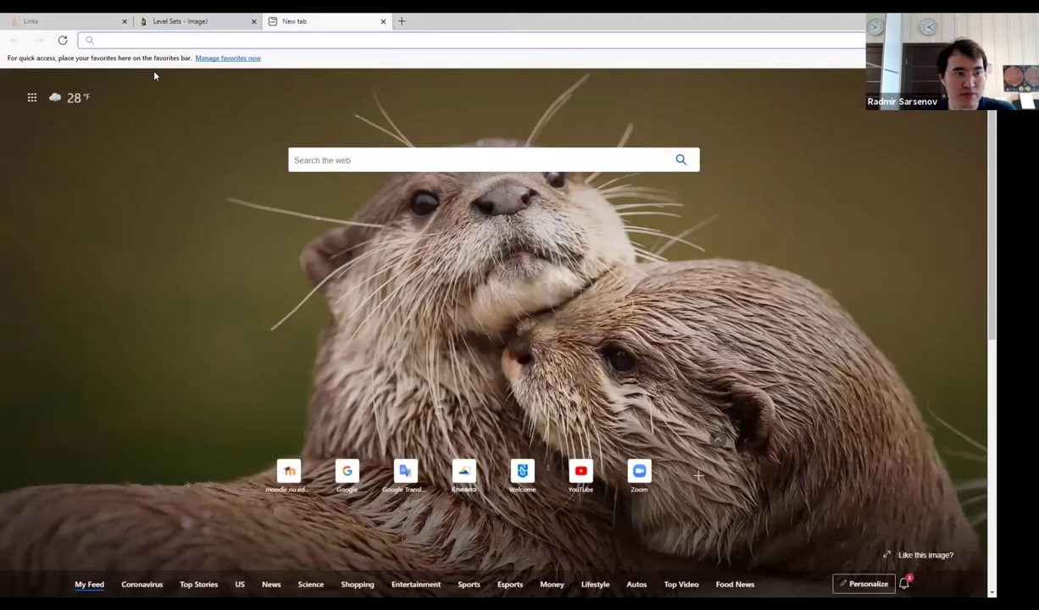
pyautogui.write('goog')
pyautogui.press('Return')
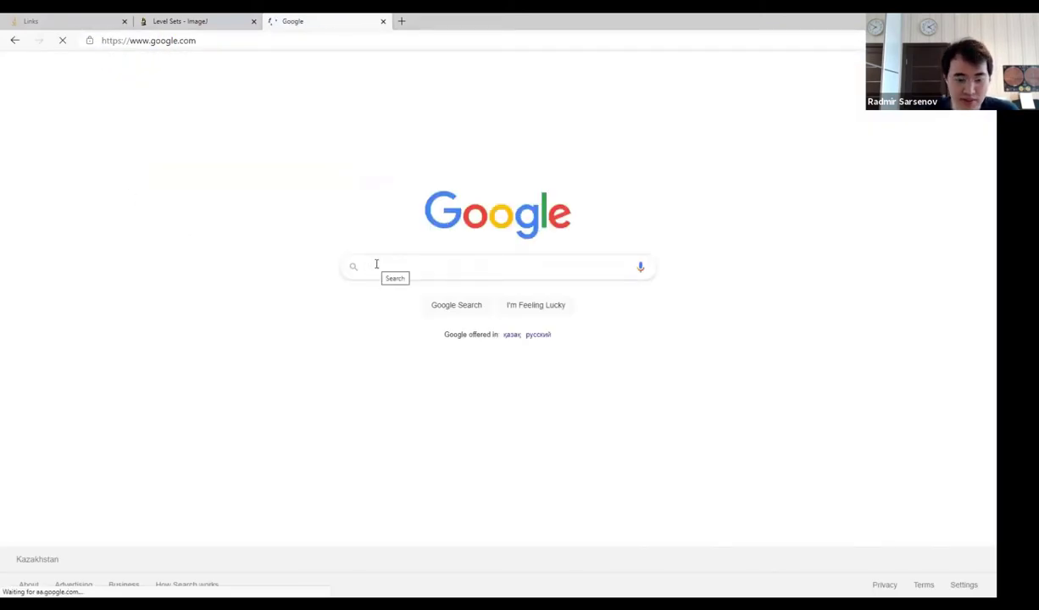
pyautogui.write('imageJ')
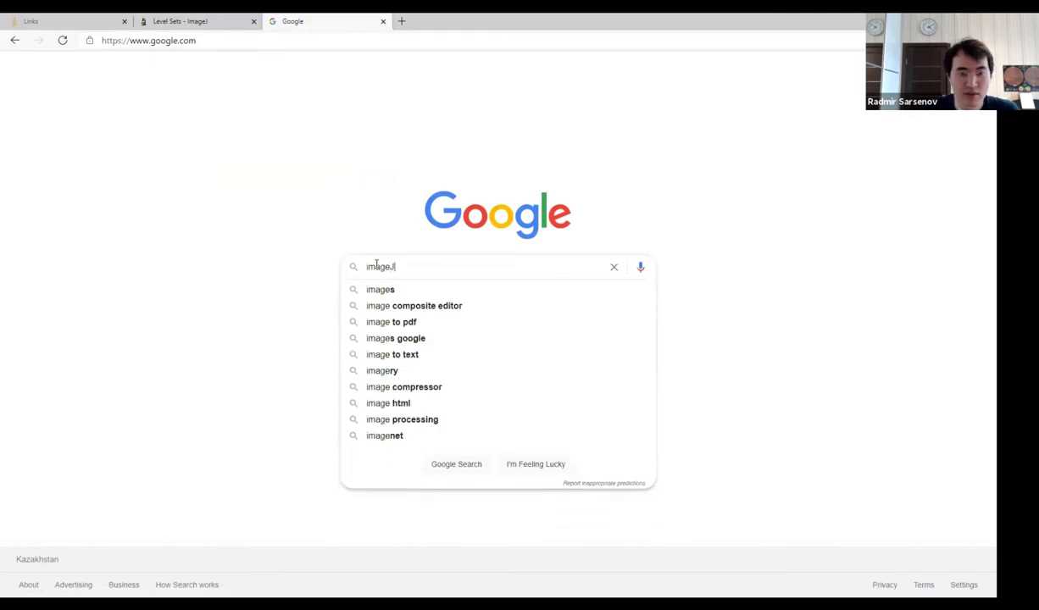
pyautogui.press('Return')
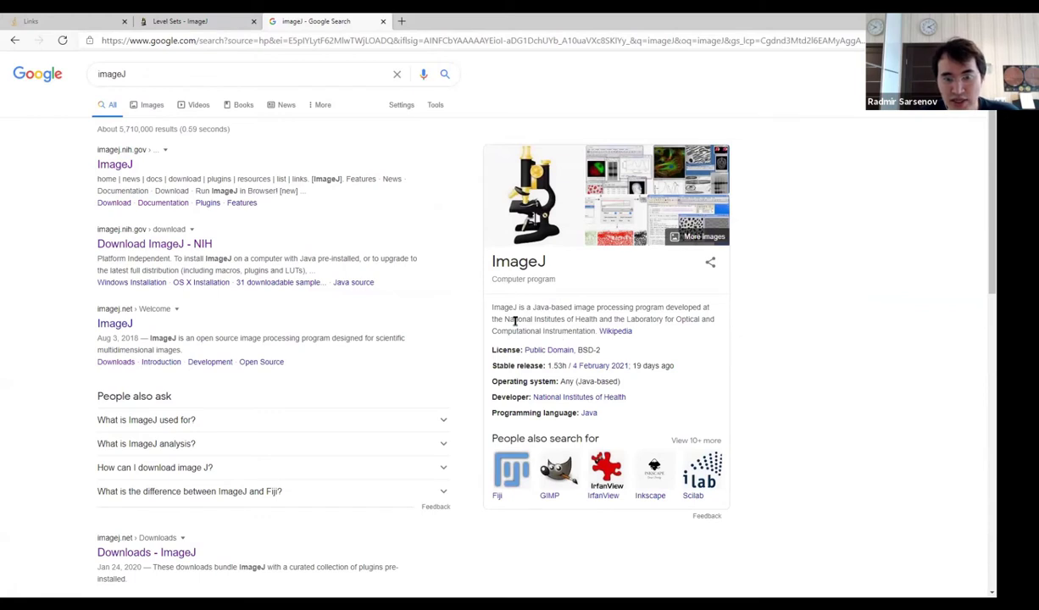
pyautogui.moveTo(508, 319); pyautogui.dragTo(604, 325)
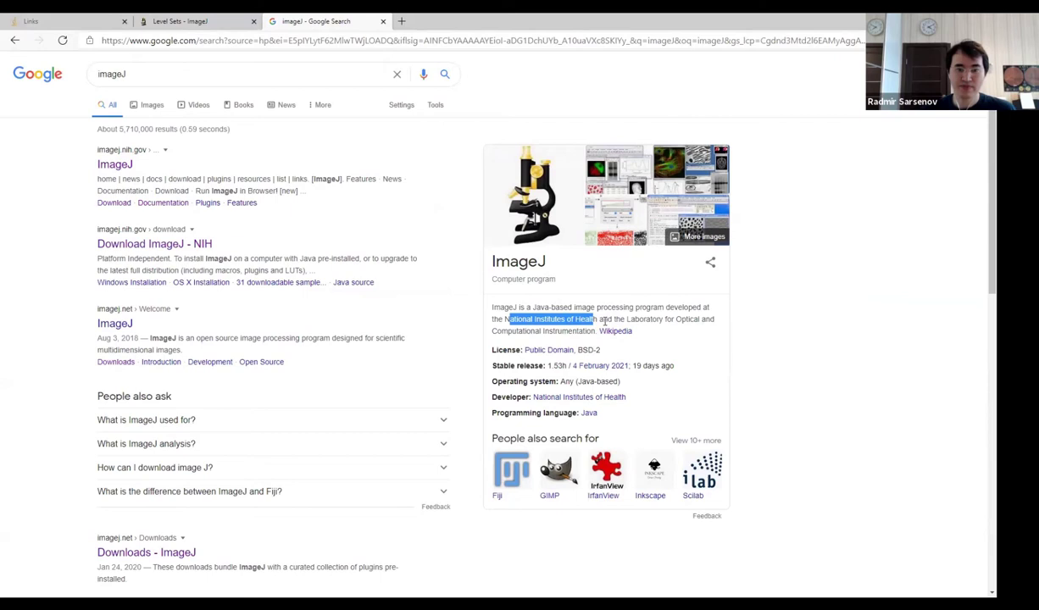
pyautogui.doubleClick(551, 319)
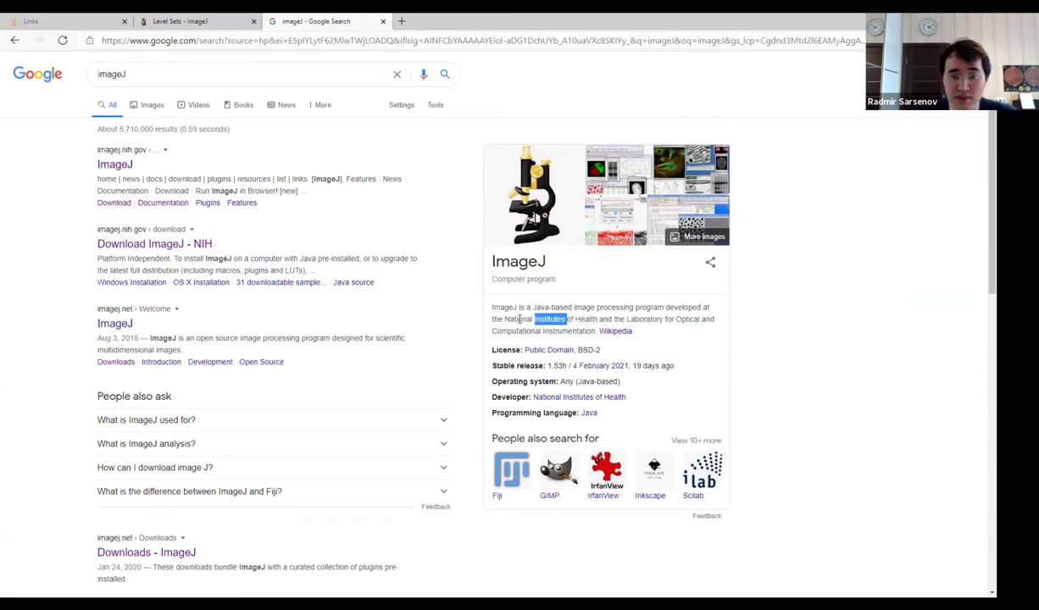
pyautogui.click(513, 316)
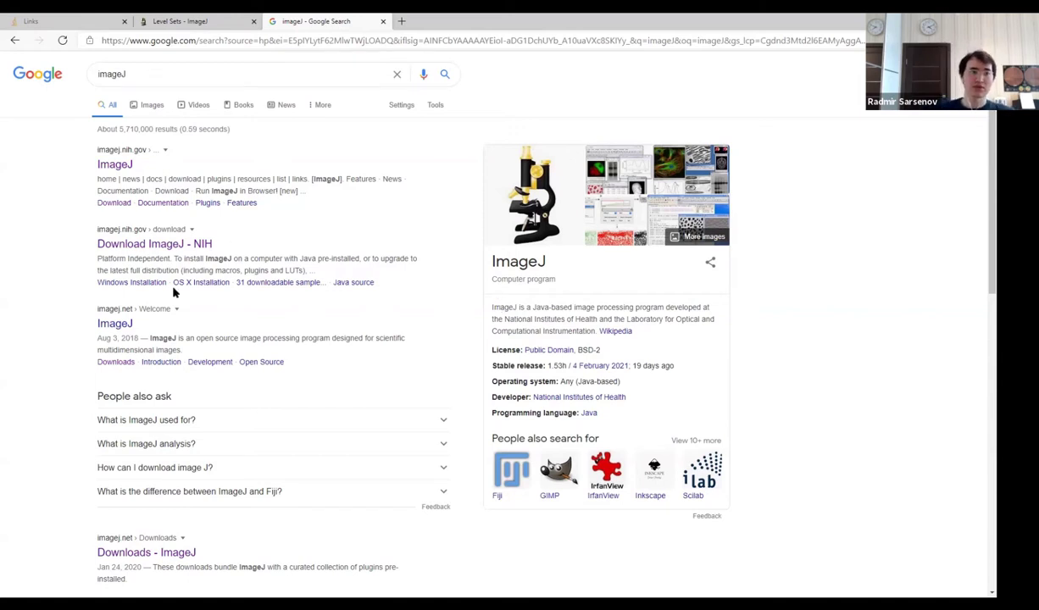
# Open the official ImageJ site's Documentation, view its Introduction, then go back to Documentation.
pyautogui.click(122, 169)
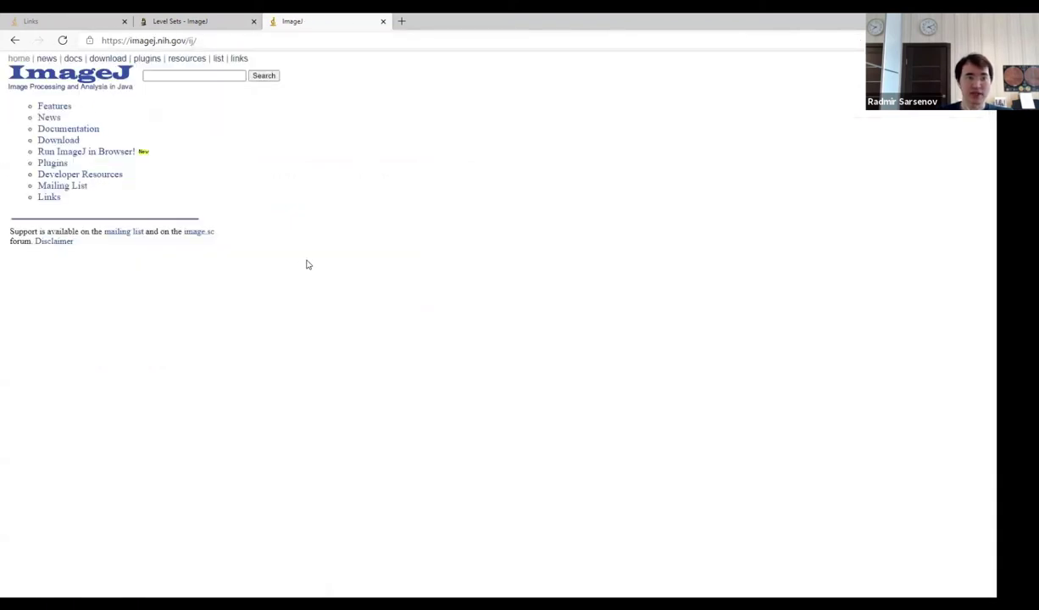
pyautogui.click(68, 131)
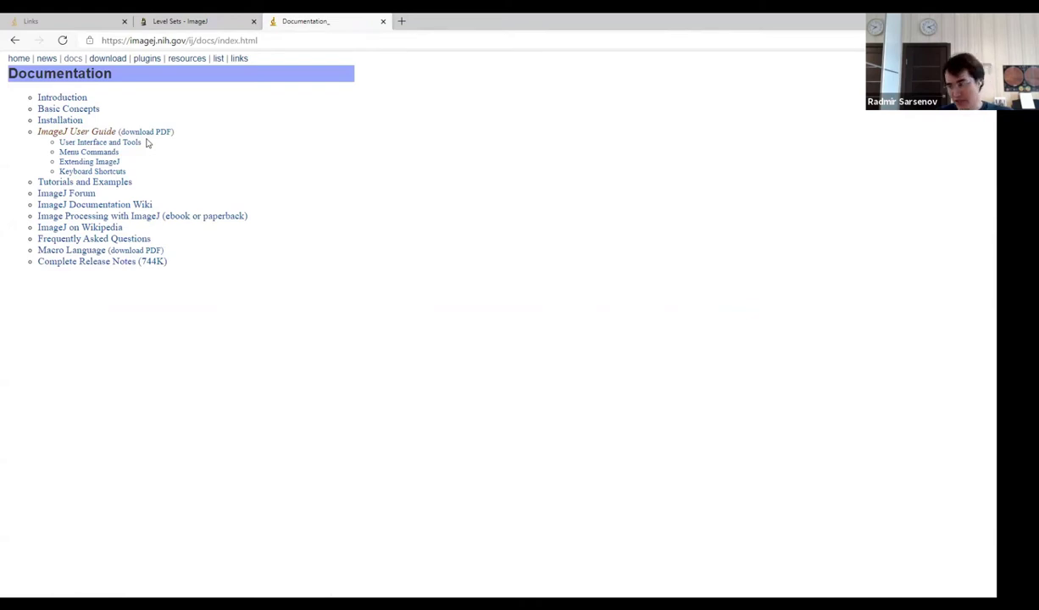
pyautogui.click(61, 99)
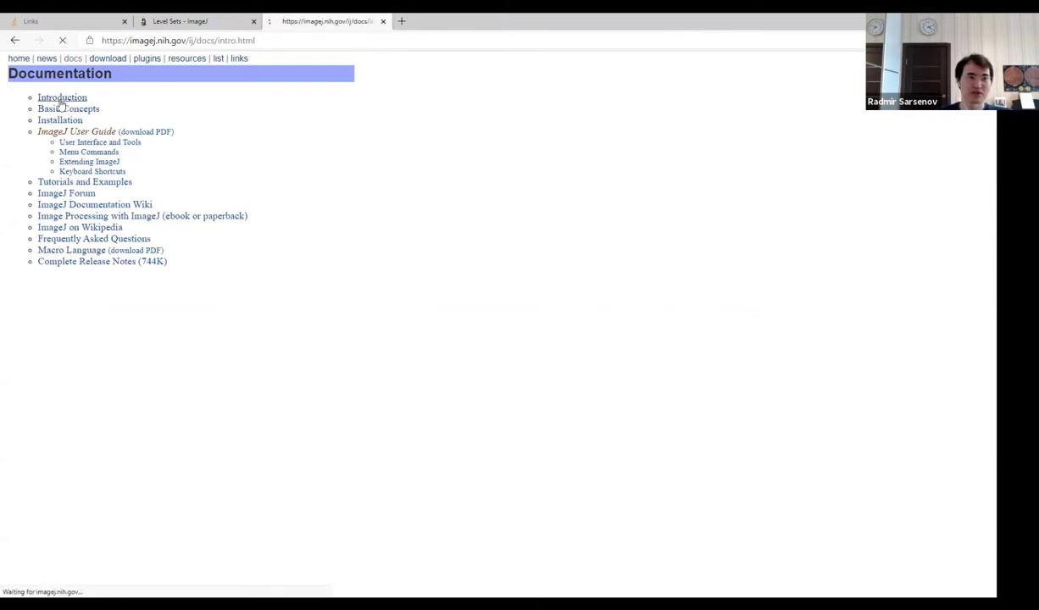
pyautogui.click(14, 41)
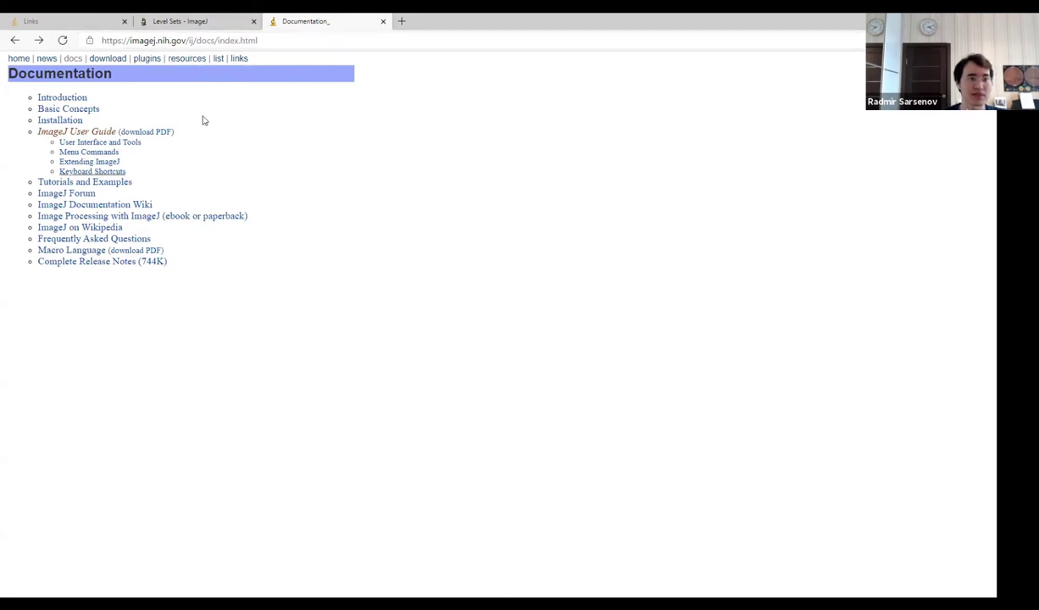
# Go to the ImageJ Links page and open MBF Collection in a background tab.
pyautogui.click(15, 40)
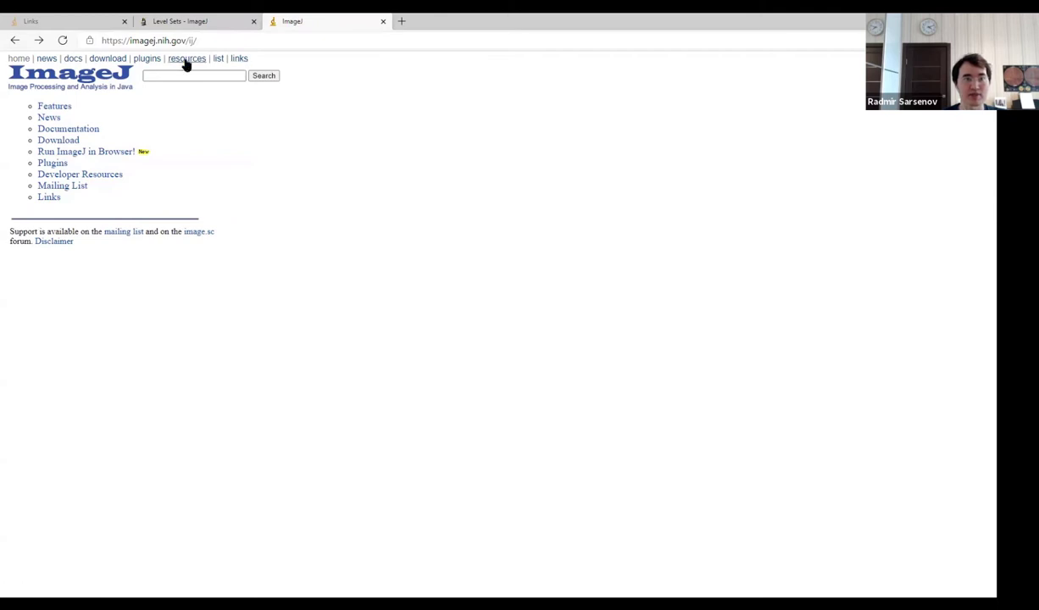
pyautogui.click(48, 198)
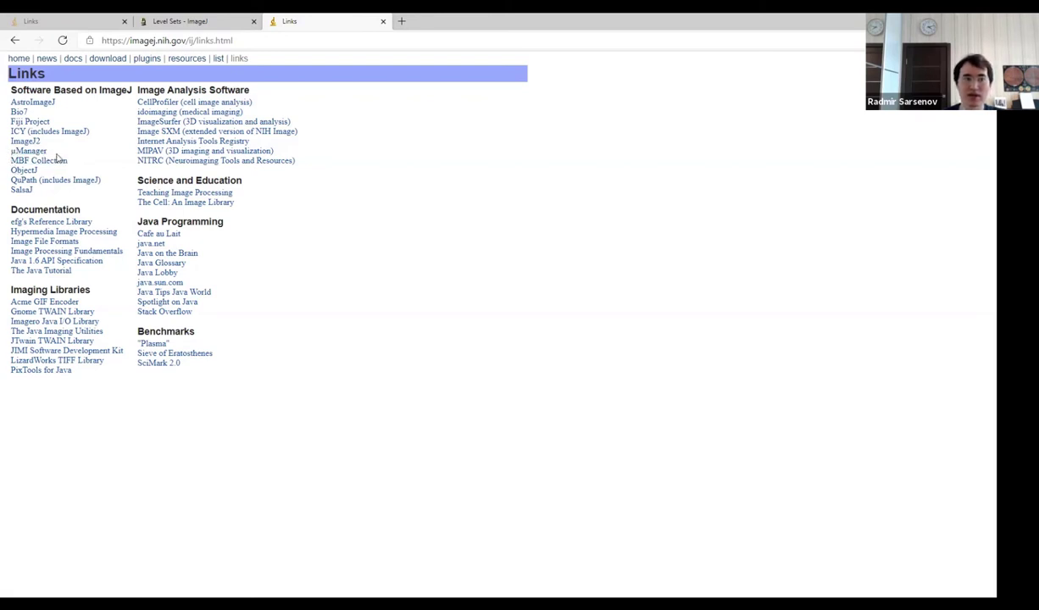
pyautogui.middleClick(47, 163)
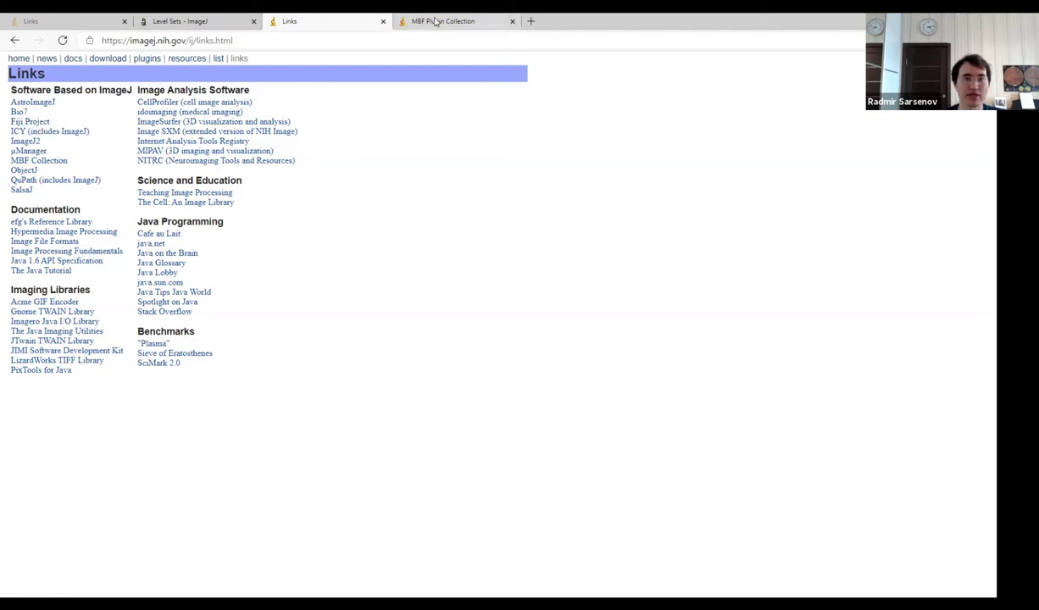
# Open the Fiji Project homepage, then the McMaster Biophotonics Facility site from the MBF tab.
pyautogui.click(34, 122)
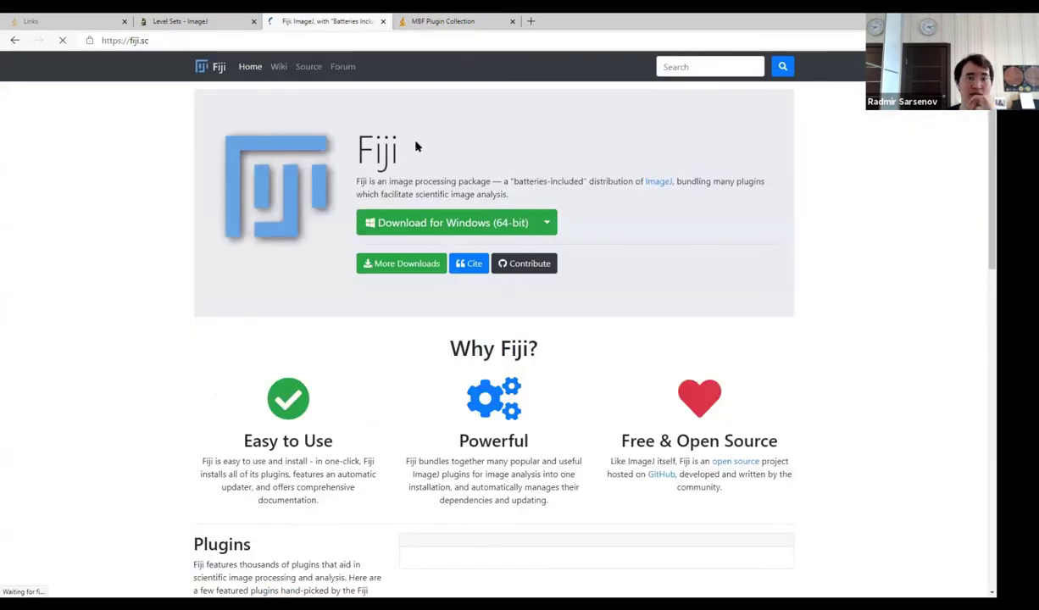
pyautogui.click(436, 20)
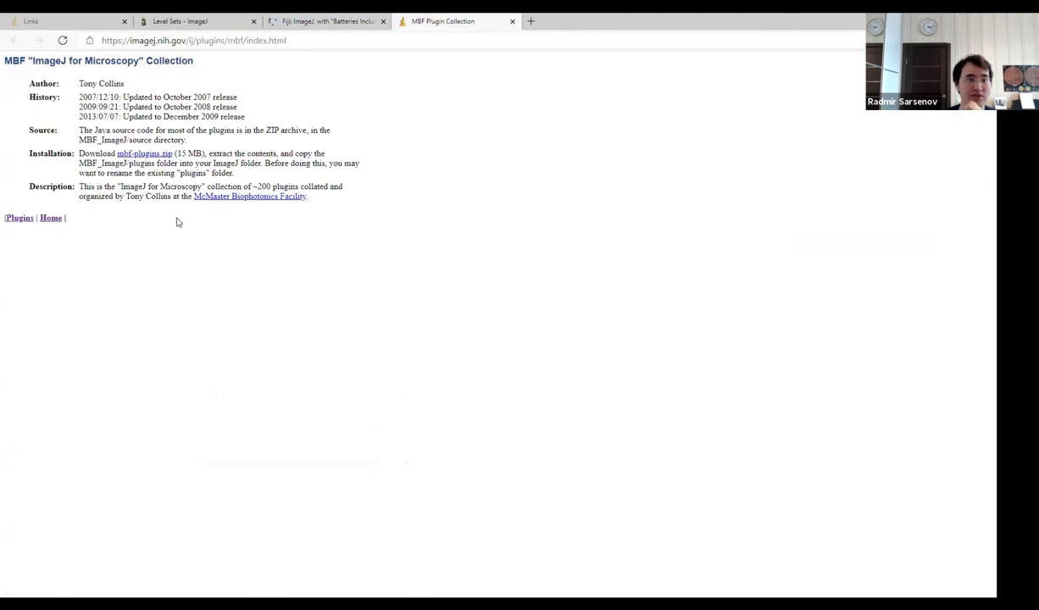
pyautogui.click(265, 196)
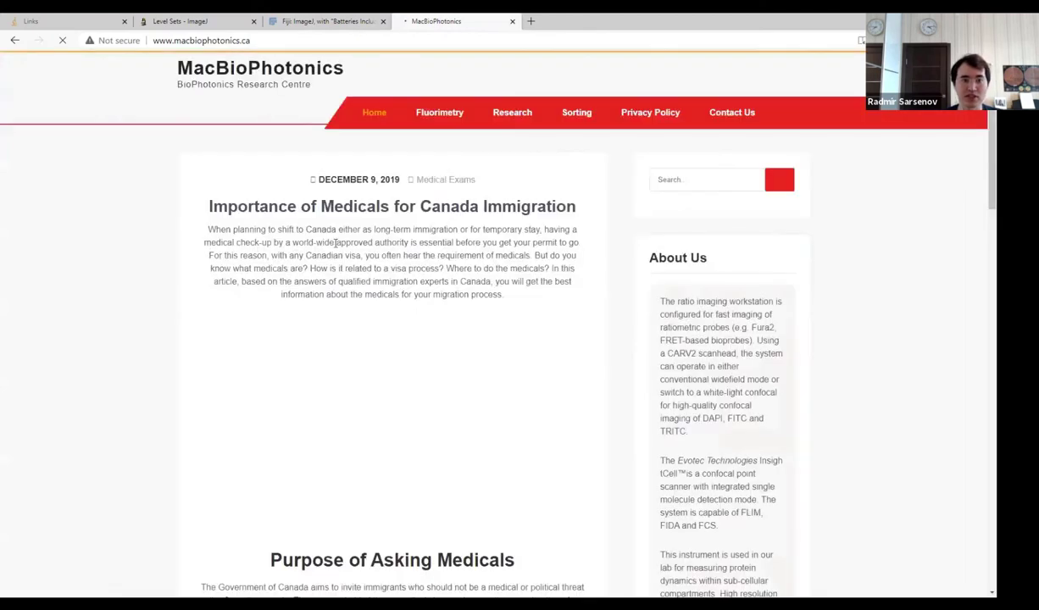
# Search Google for 'mbf imagej' from the fourth tab's address bar and skim the results.
pyautogui.click(178, 46)
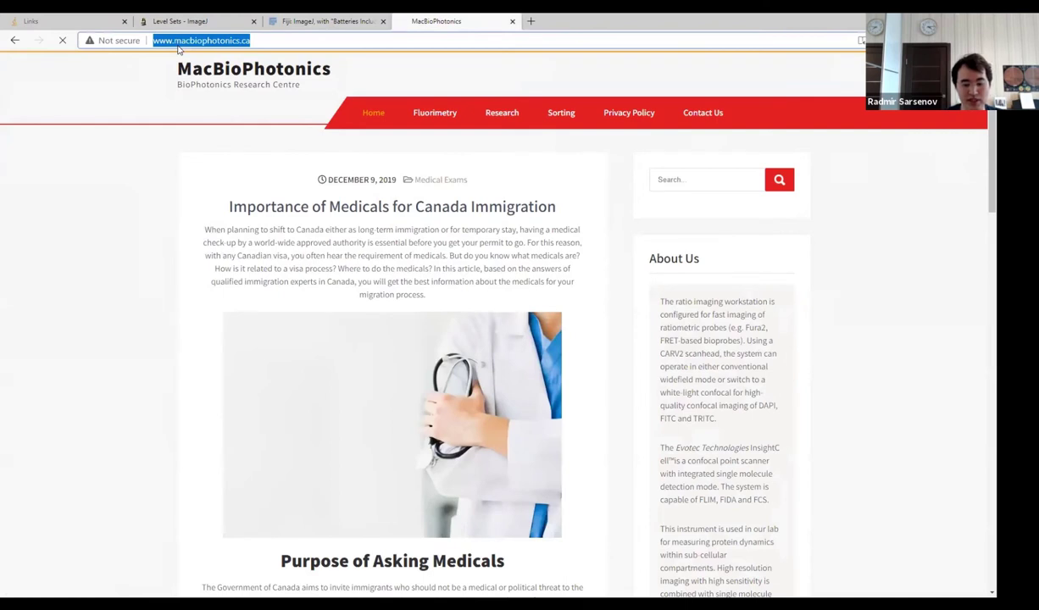
pyautogui.write('MBF')
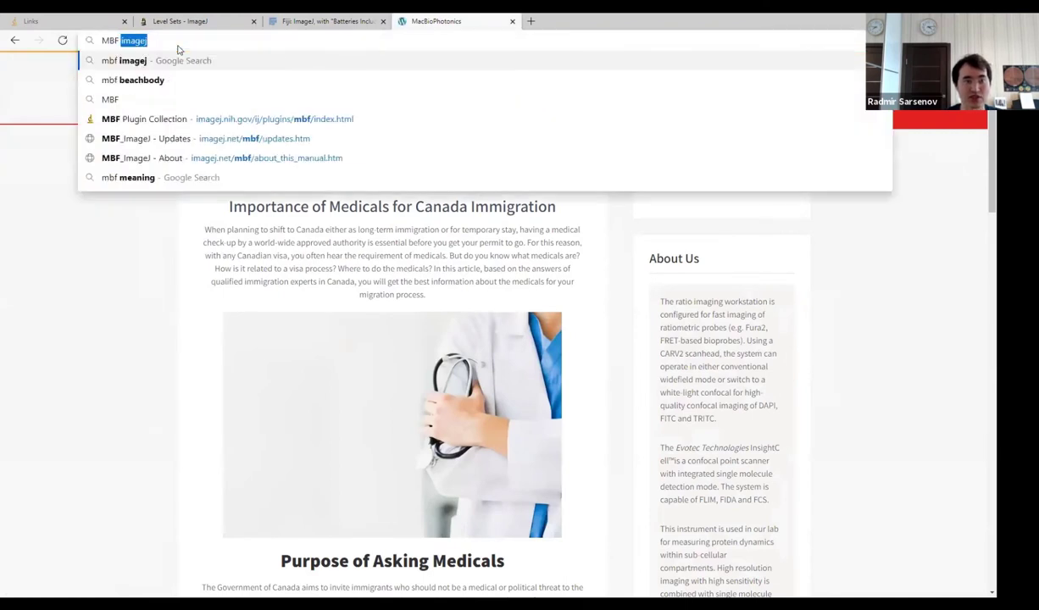
pyautogui.press('Return')
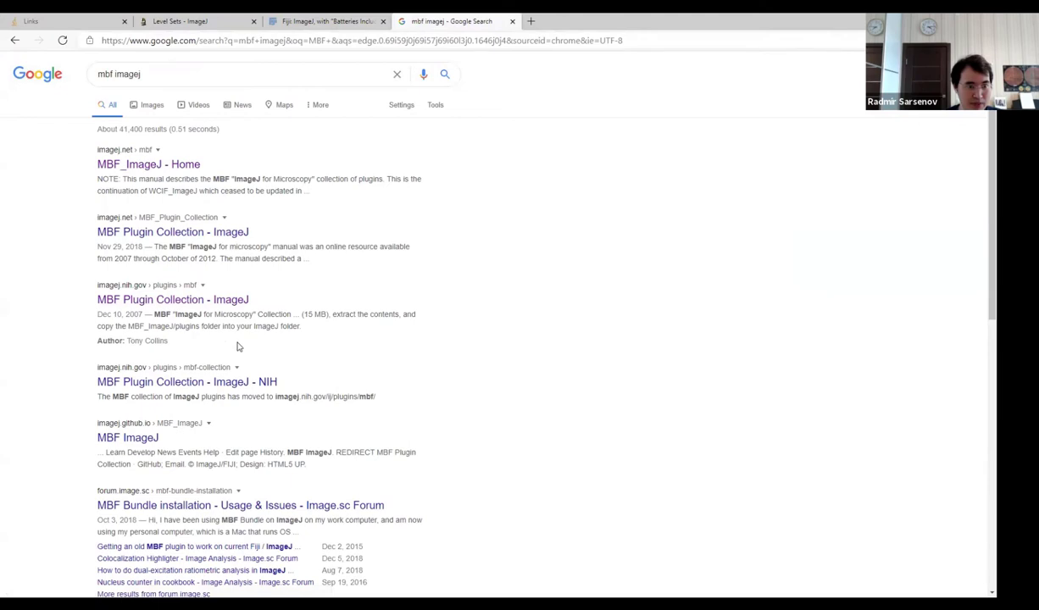
pyautogui.scroll(-2, 237, 347)
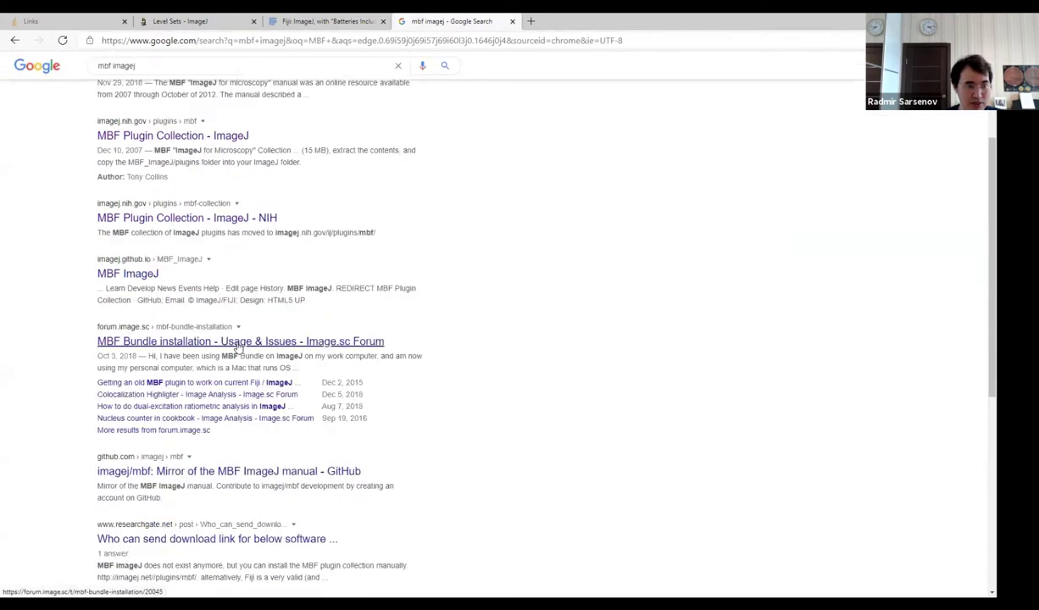
pyautogui.scroll(2, 239, 348)
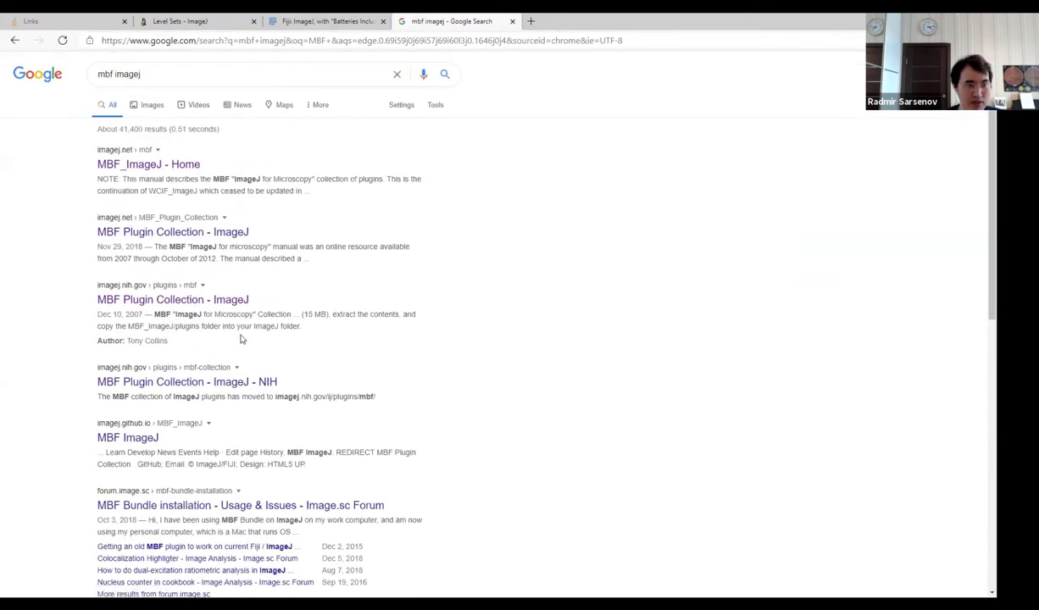
# Open the MBF_ImageJ - Home result, showing the ImageJ for Microscopy manual.
pyautogui.click(146, 167)
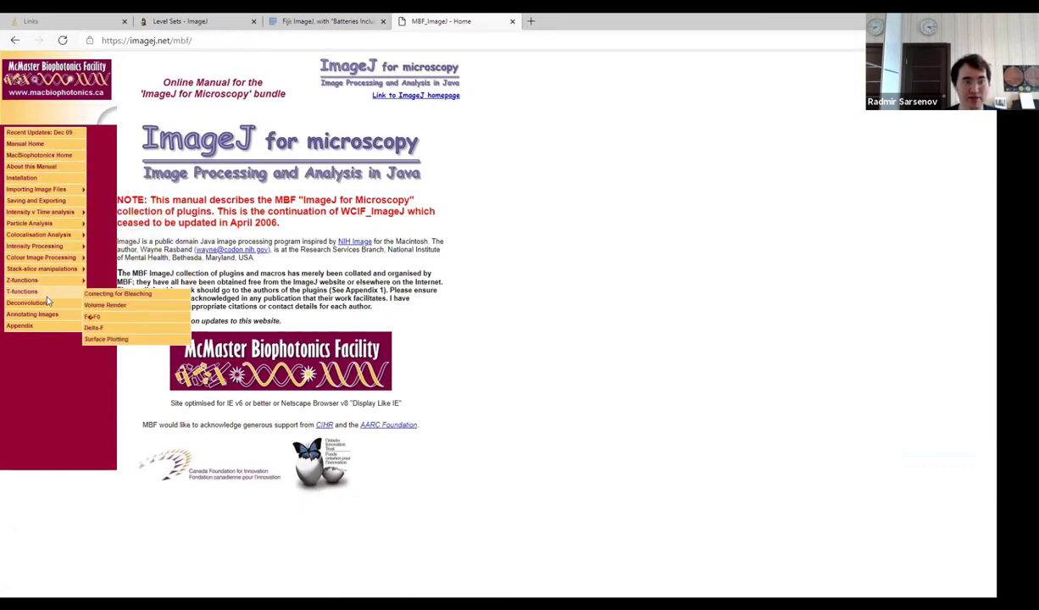
pyautogui.moveTo(50, 315)
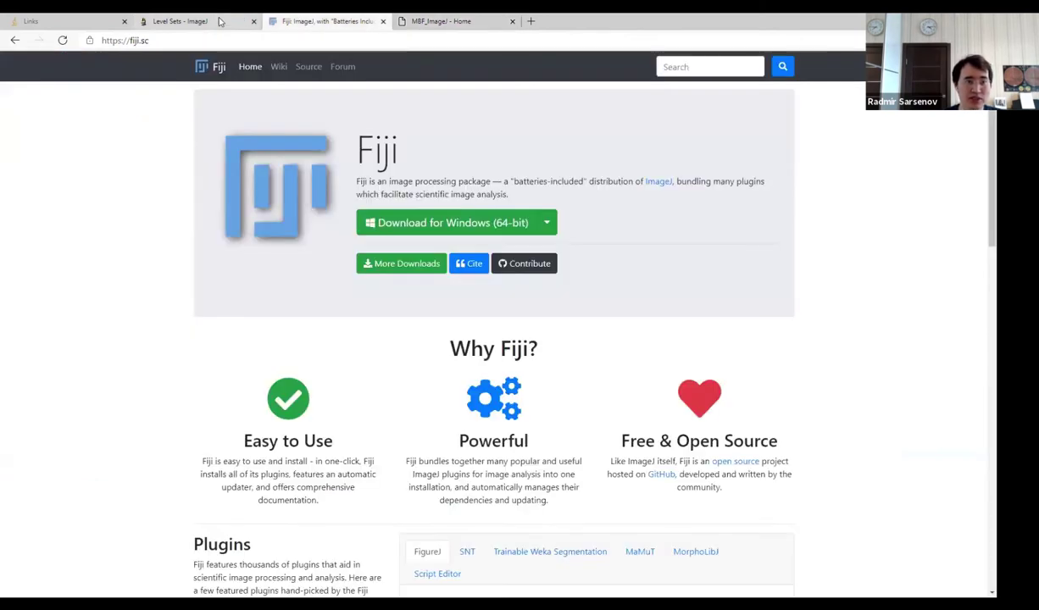
# Switch through the Level Sets and Fiji tabs to the ImageJ Links tab.
pyautogui.click(212, 19)
pyautogui.click(346, 20)
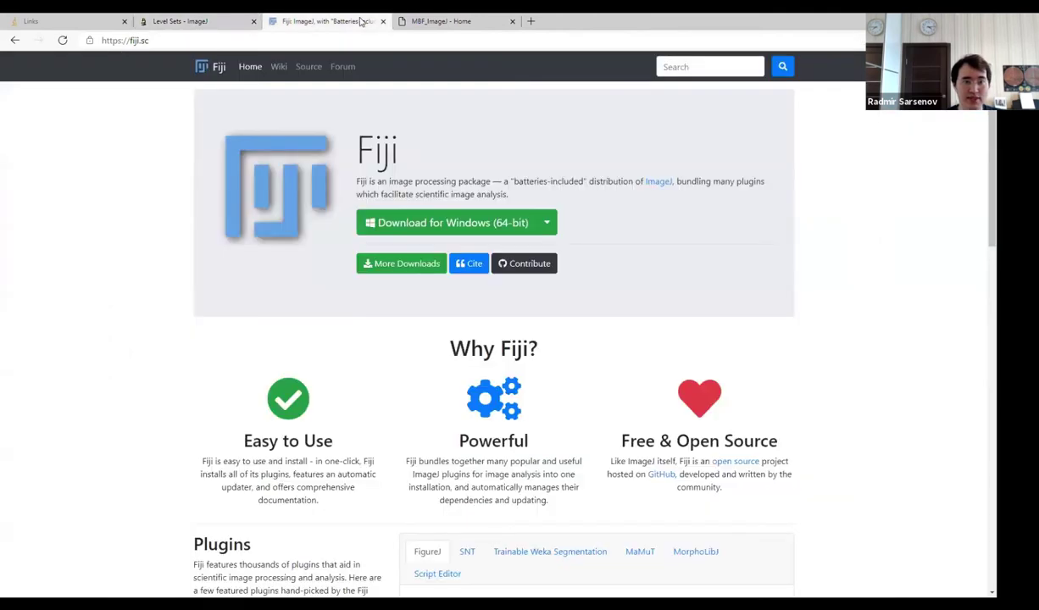
pyautogui.click(60, 18)
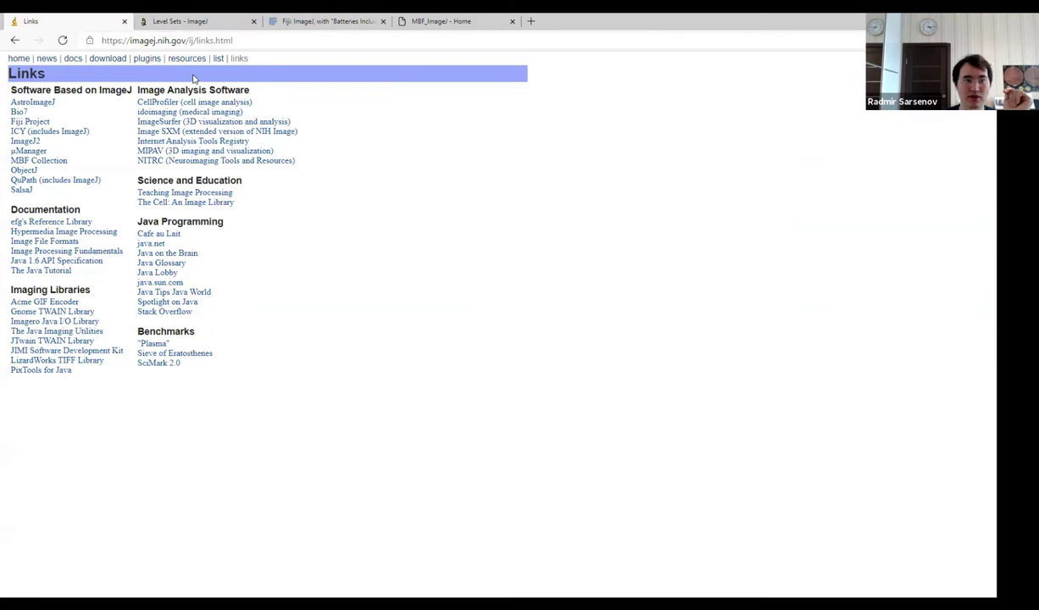
pyautogui.click(443, 19)
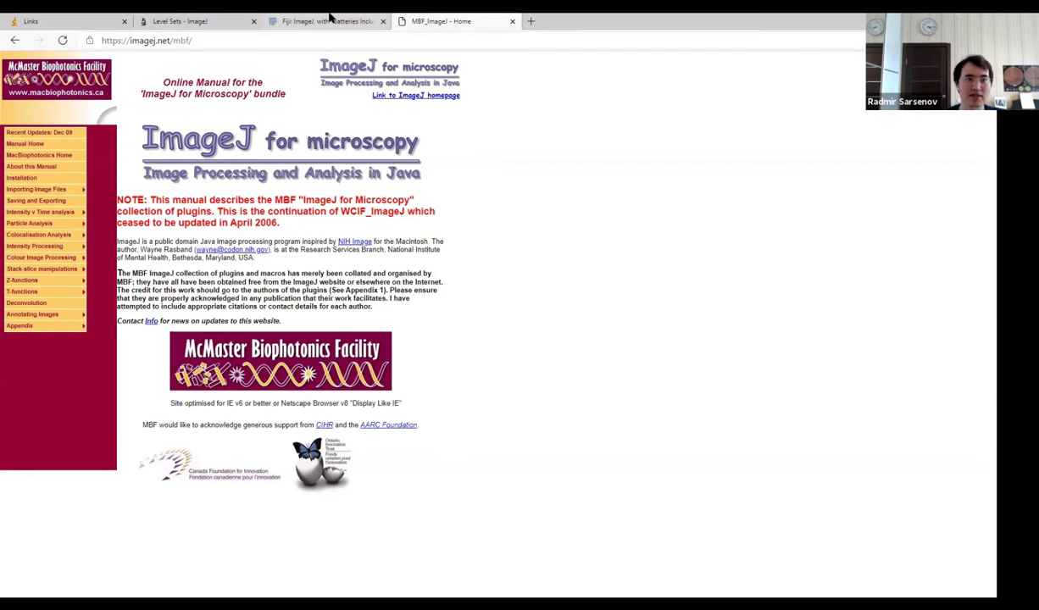
pyautogui.click(70, 21)
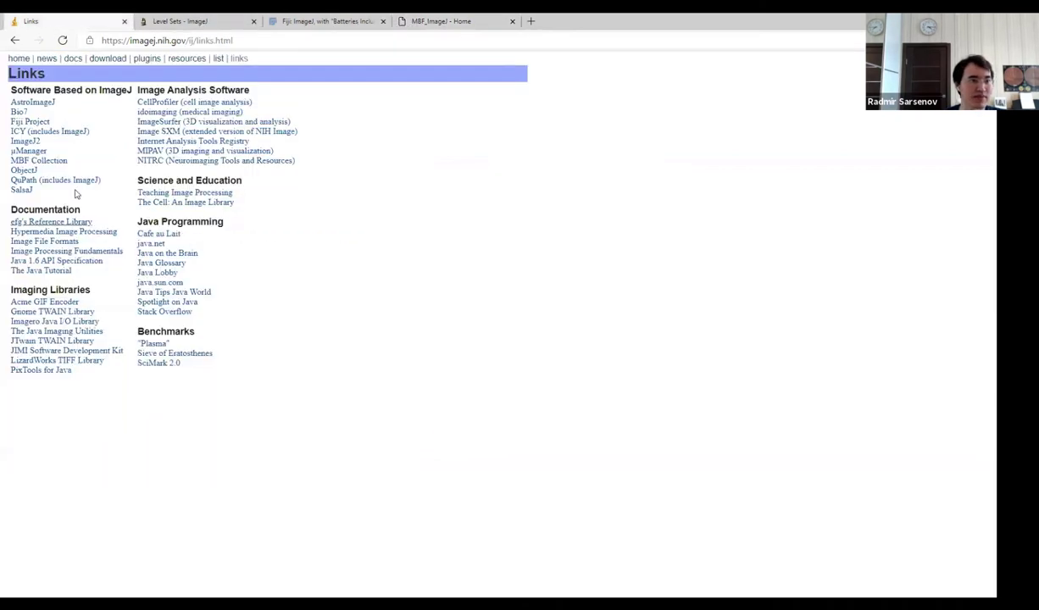
# Open ImageJ2 from the Links list, then bring the Fiji homepage tab forward.
pyautogui.click(30, 141)
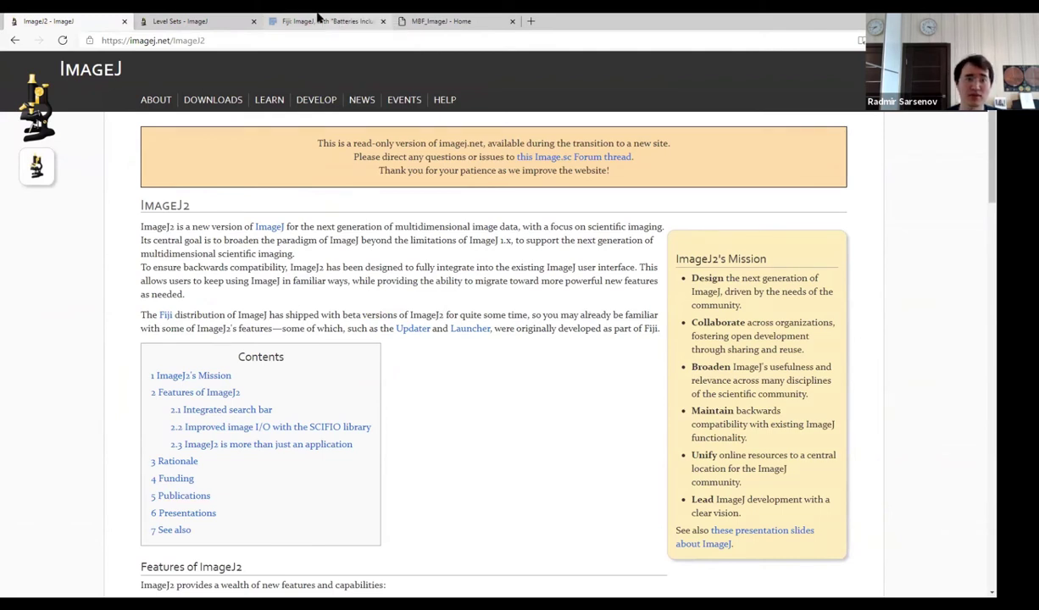
pyautogui.click(319, 19)
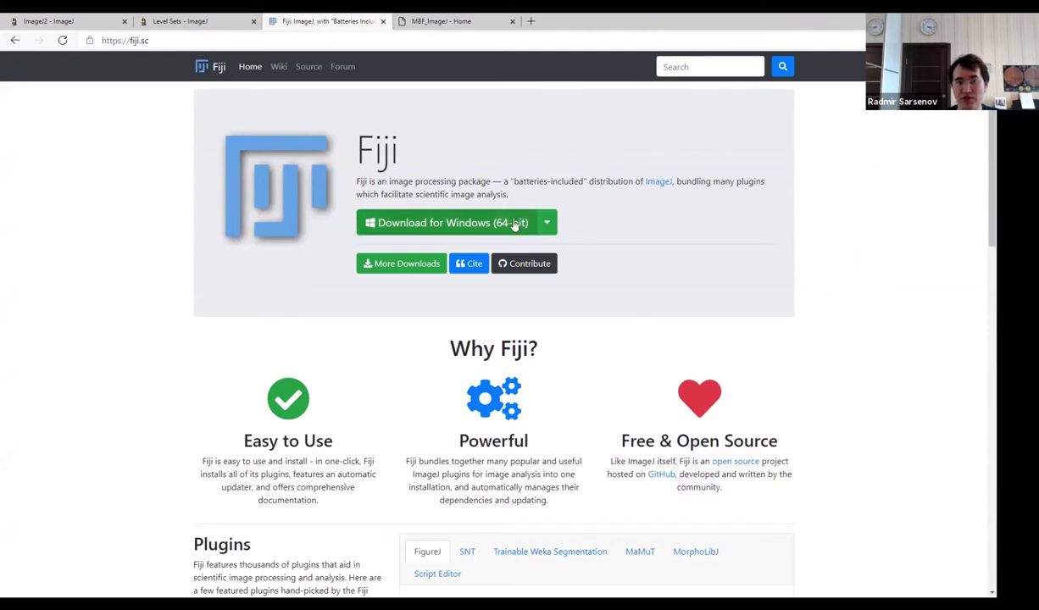
pyautogui.click(546, 222)
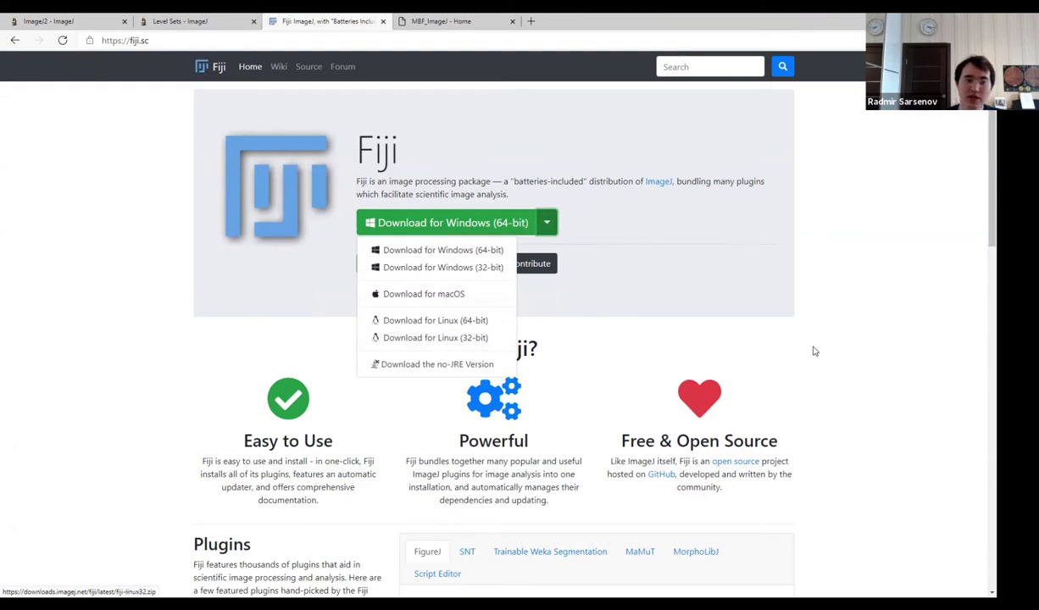
pyautogui.click(877, 371)
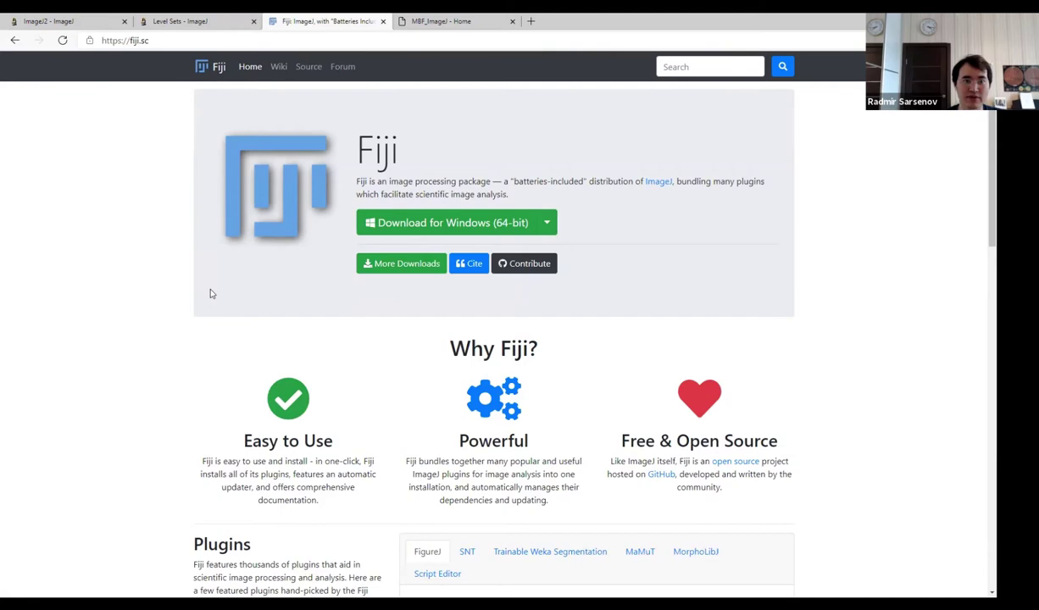
pyautogui.scroll(-5, 303, 340)
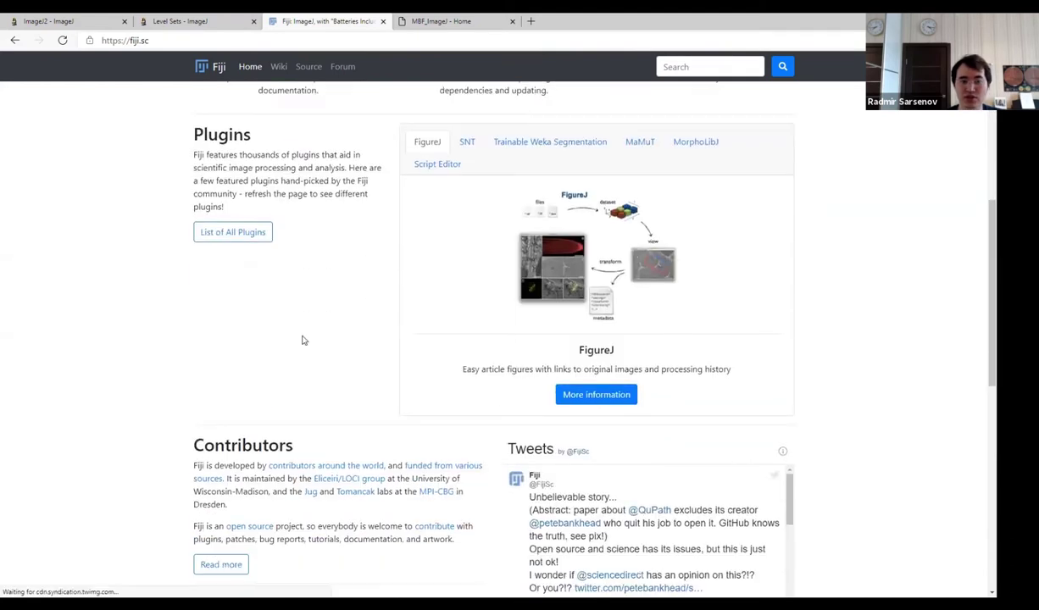
pyautogui.scroll(-6, 303, 340)
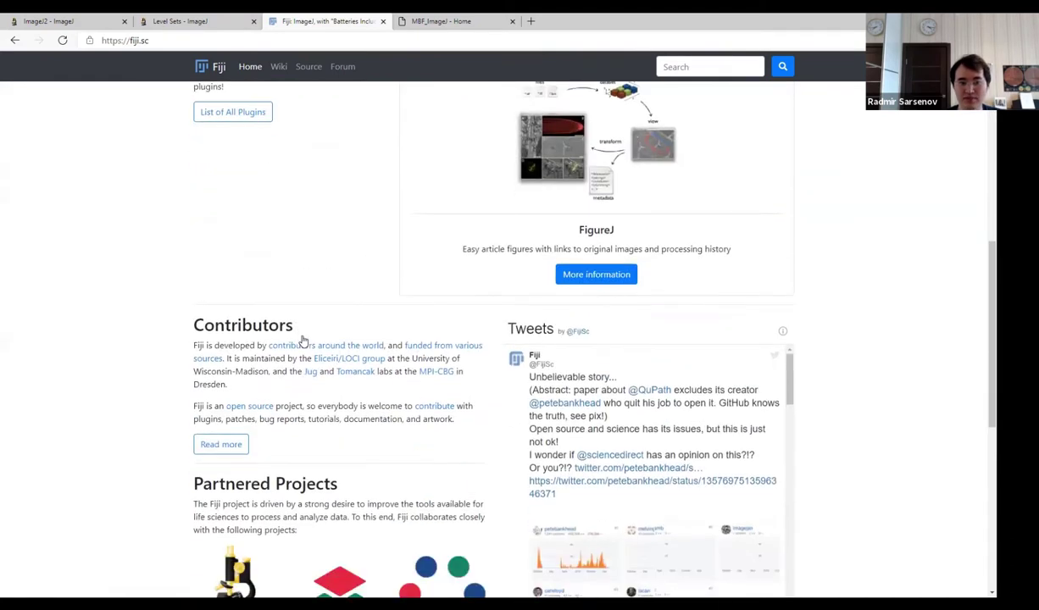
pyautogui.scroll(12, 287, 100)
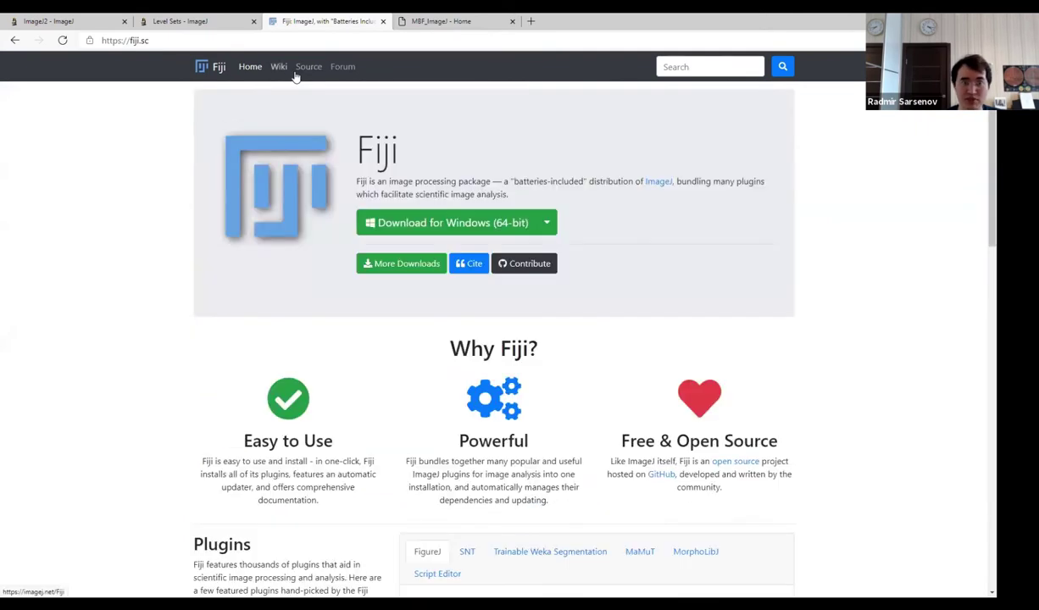
# Navigate from the wiki's Fiji page through Learn and Plugins to the Category:Plugins list.
pyautogui.click(294, 74)
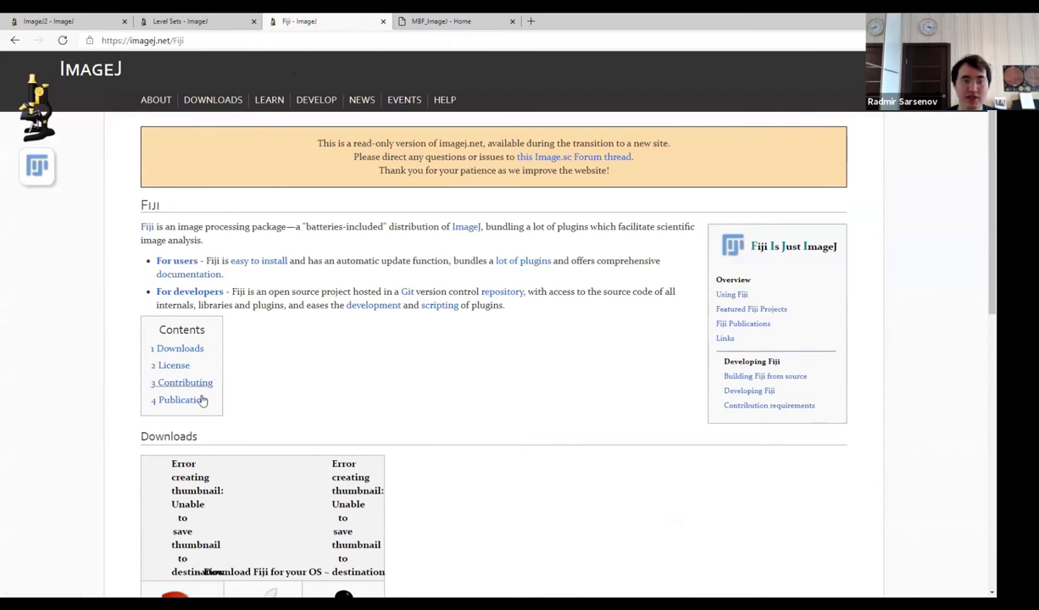
pyautogui.click(263, 100)
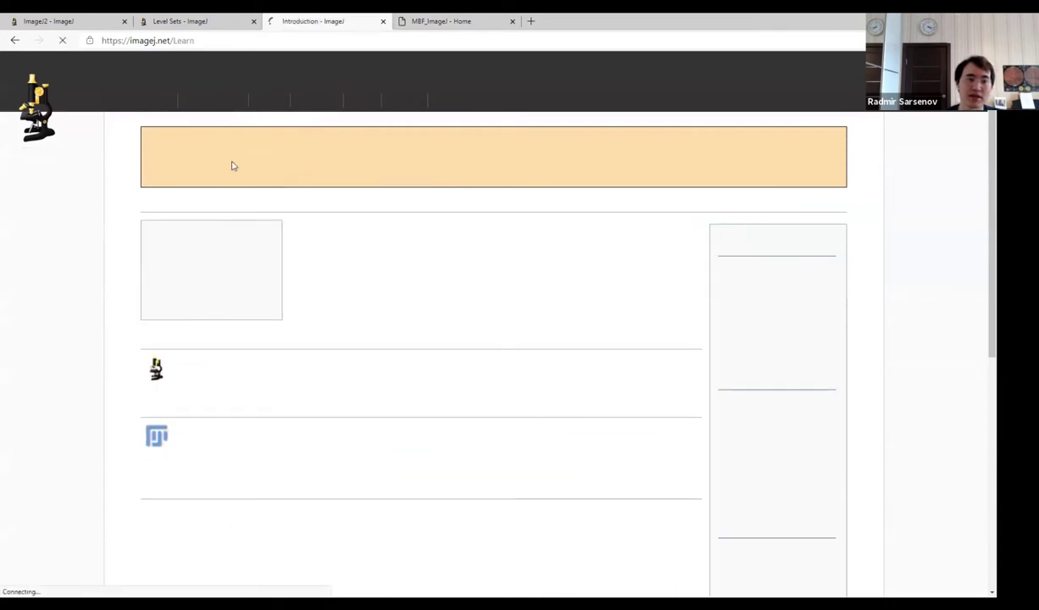
pyautogui.scroll(-1, 400, 310)
pyautogui.scroll(-3, 400, 310)
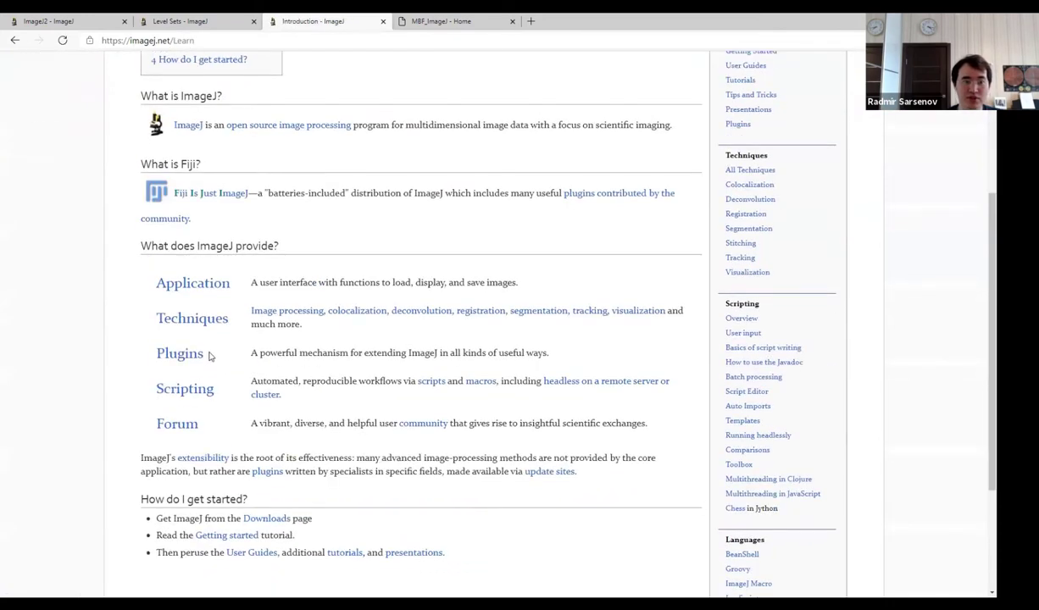
pyautogui.click(182, 353)
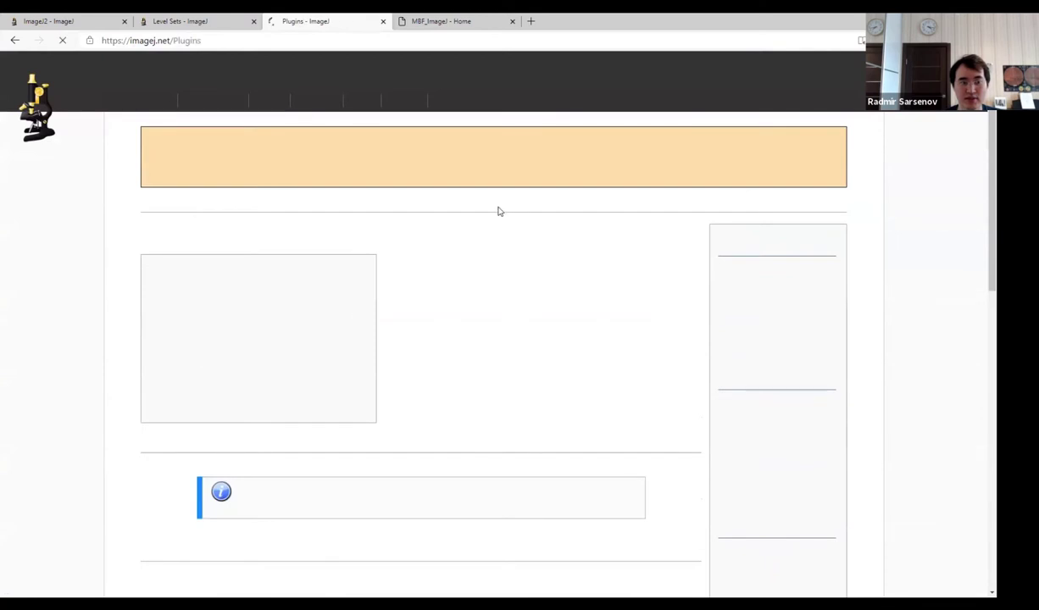
pyautogui.click(373, 491)
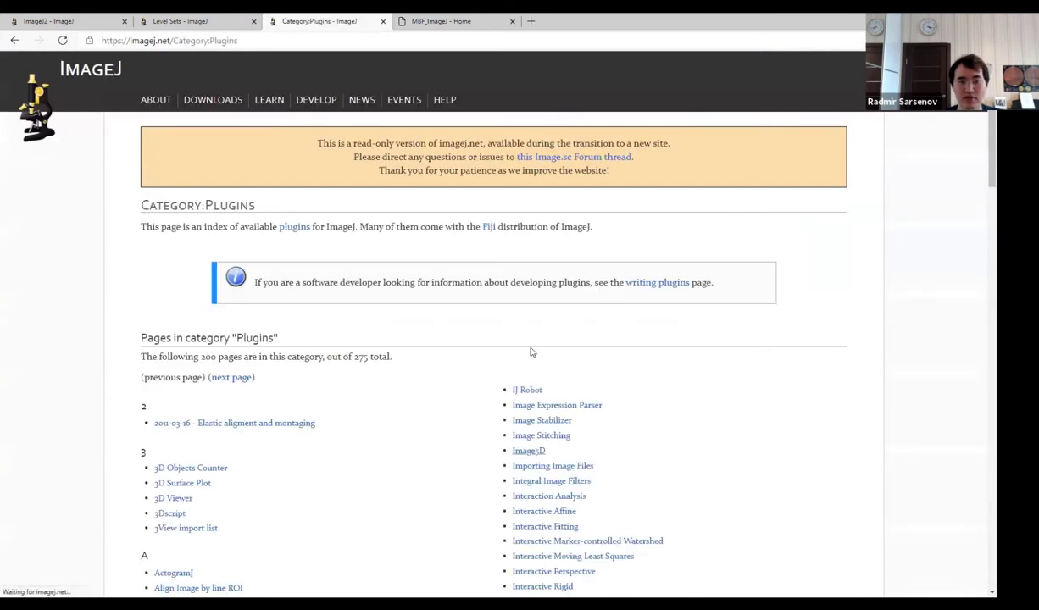
pyautogui.scroll(-3, 443, 282)
pyautogui.scroll(-6, 443, 284)
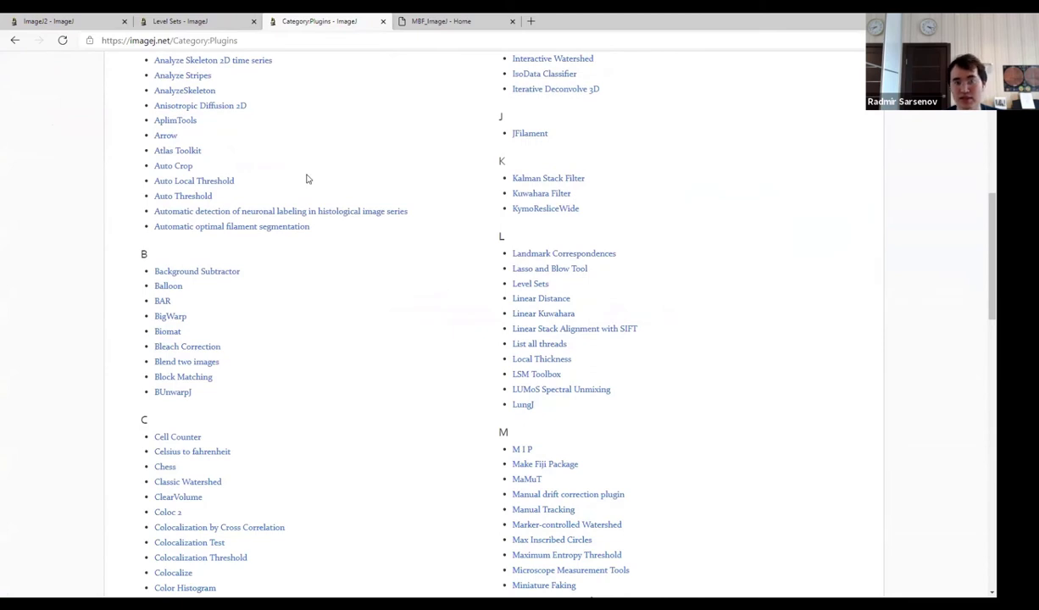
# Open the Background Subtractor entry under B in the plugins list.
pyautogui.click(185, 272)
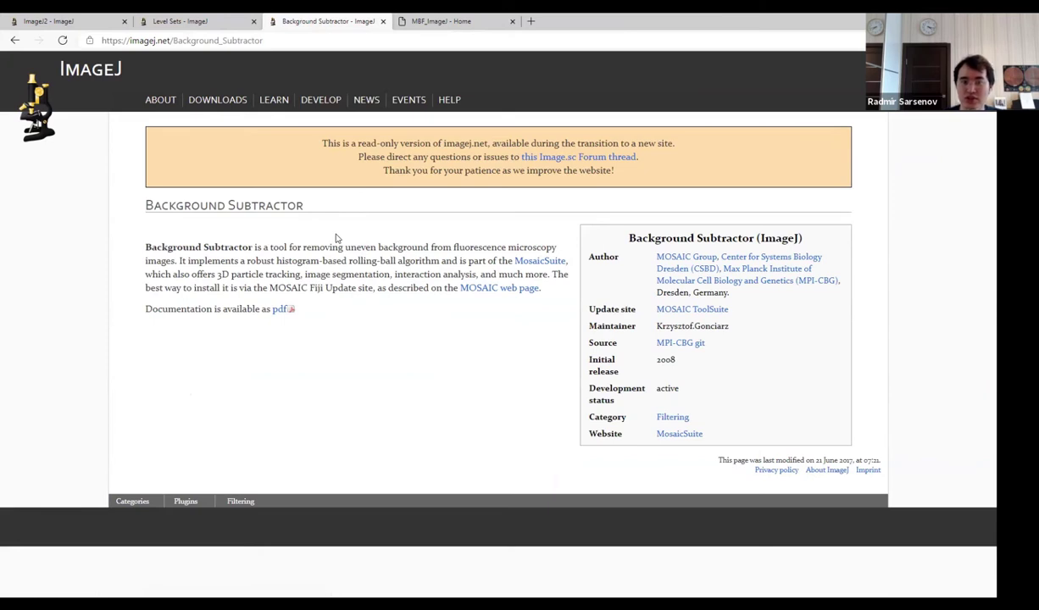
# Switch to the Level Sets tab, go back four pages to the fiji.sc home page, and select its address.
pyautogui.click(66, 17)
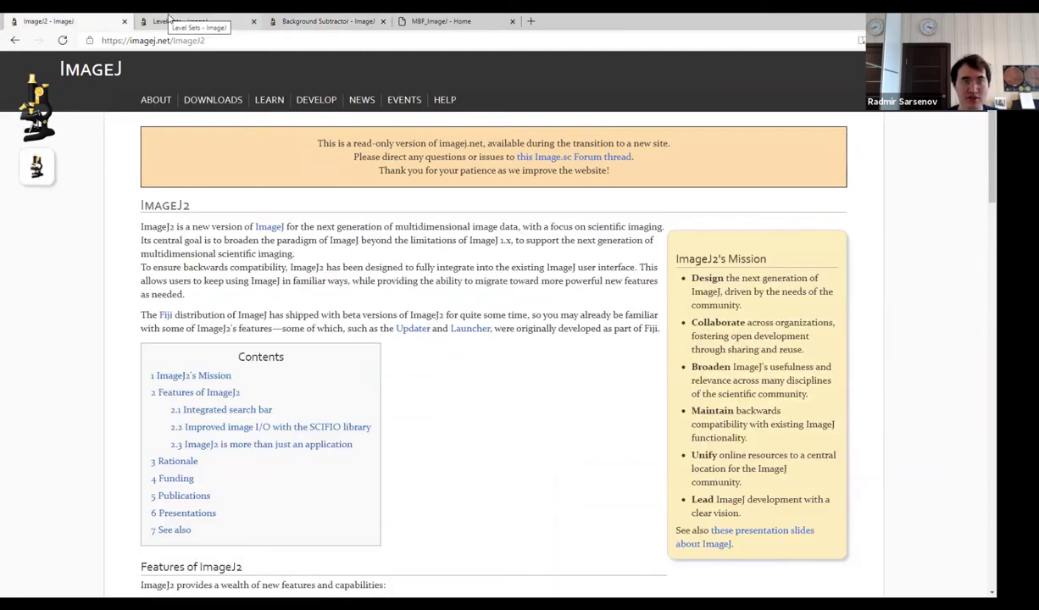
pyautogui.click(173, 21)
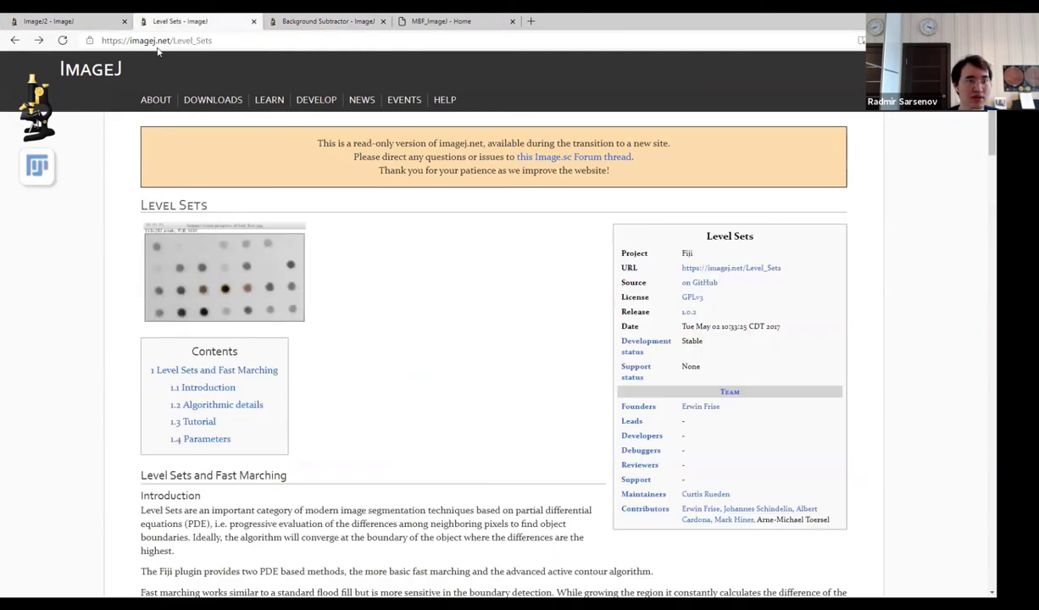
pyautogui.click(15, 41)
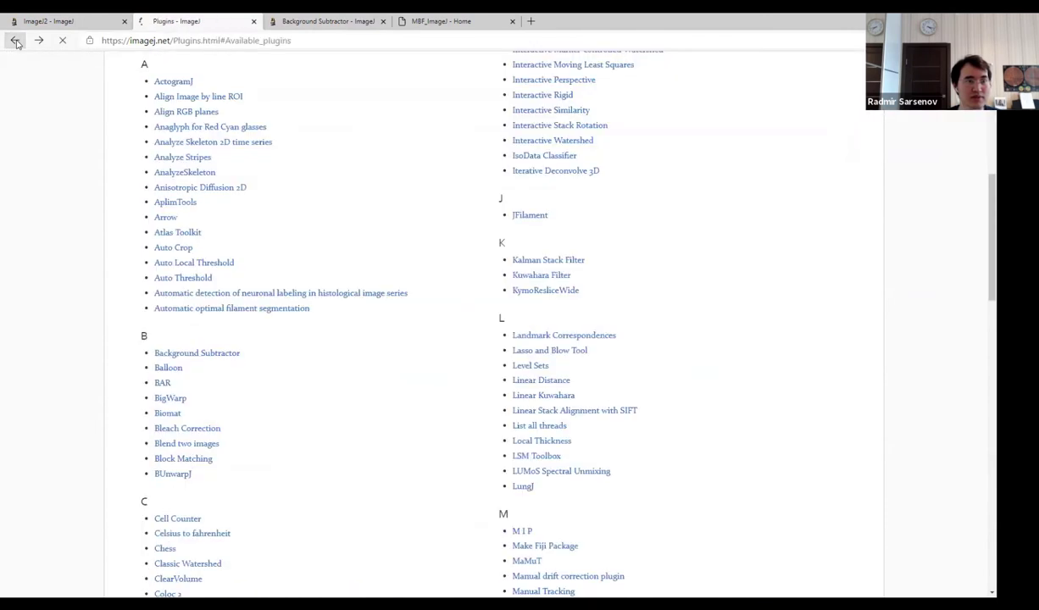
pyautogui.click(15, 42)
pyautogui.click(15, 41)
pyautogui.click(16, 42)
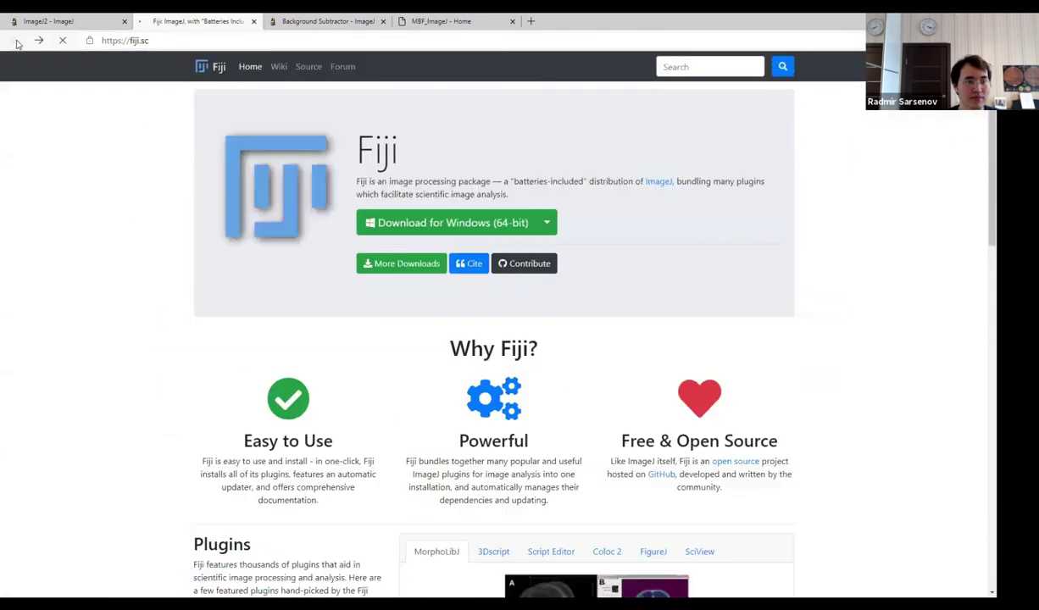
pyautogui.click(153, 41)
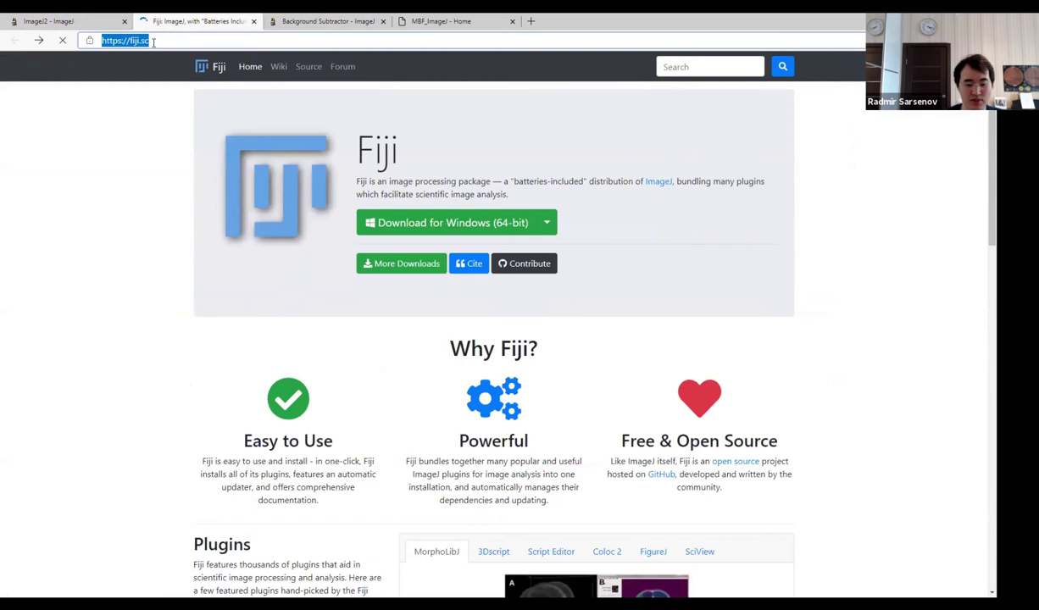
# Go to the imagej.nih.gov ImageJ website and open its Plugins index.
pyautogui.write('imagej')
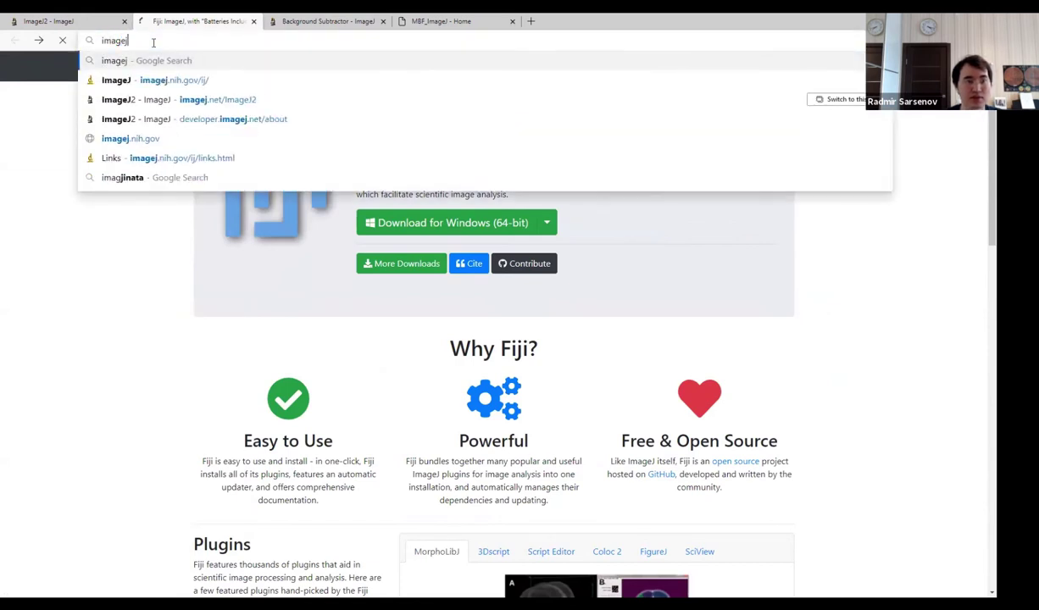
pyautogui.press('Return')
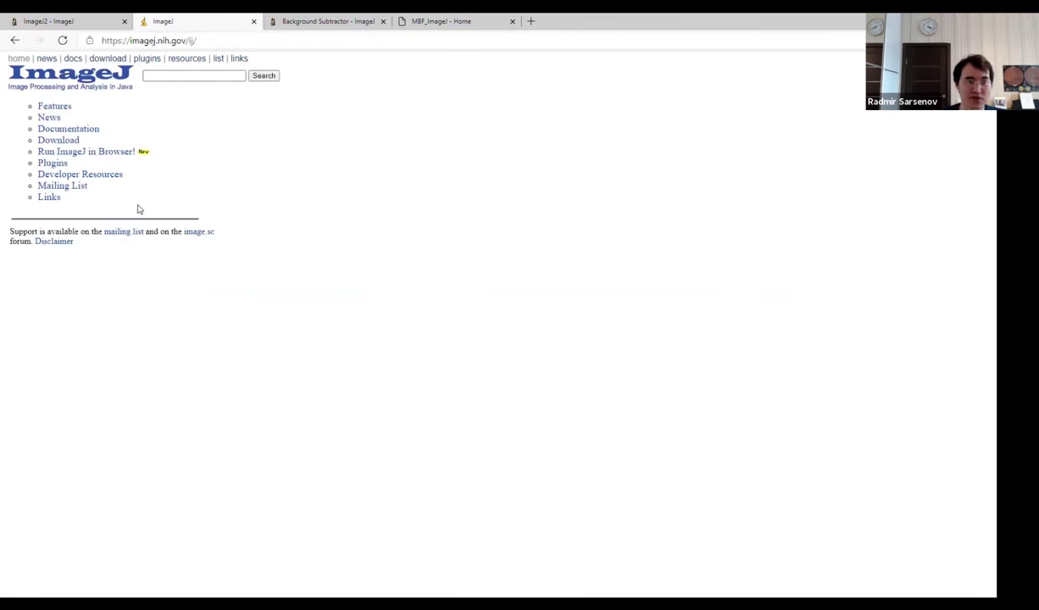
pyautogui.click(51, 163)
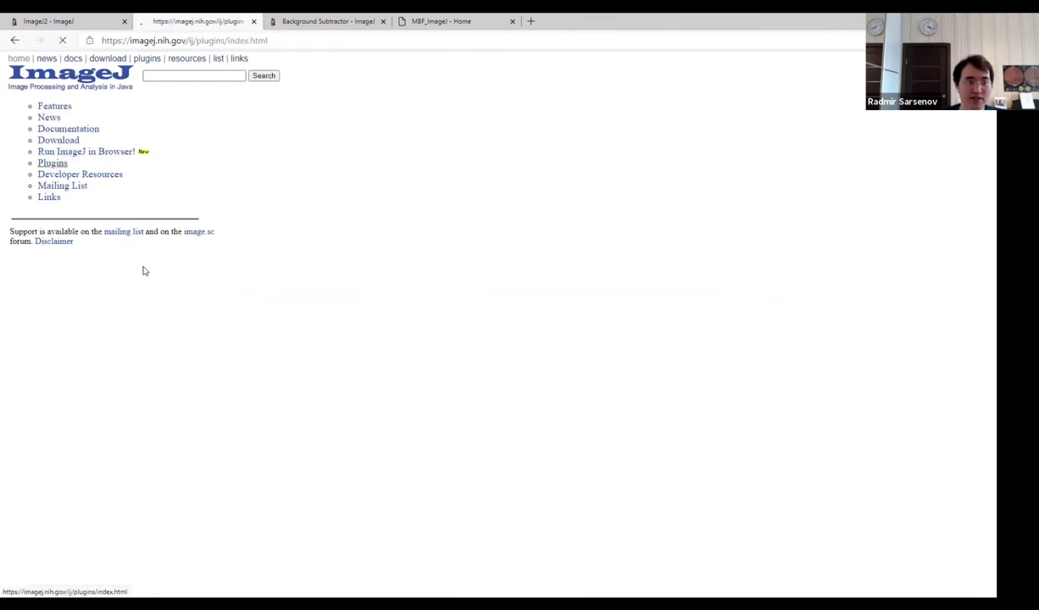
# Scroll down through the ImageJ Plugins list.
pyautogui.scroll(-1, 75, 412)
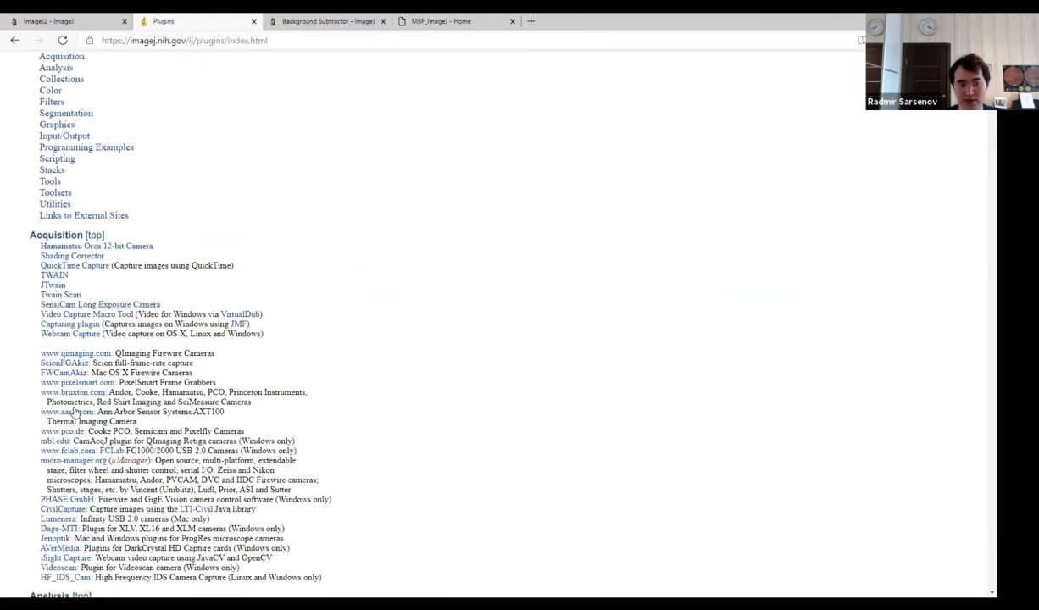
pyautogui.scroll(-8, 74, 411)
pyautogui.scroll(-5, 74, 412)
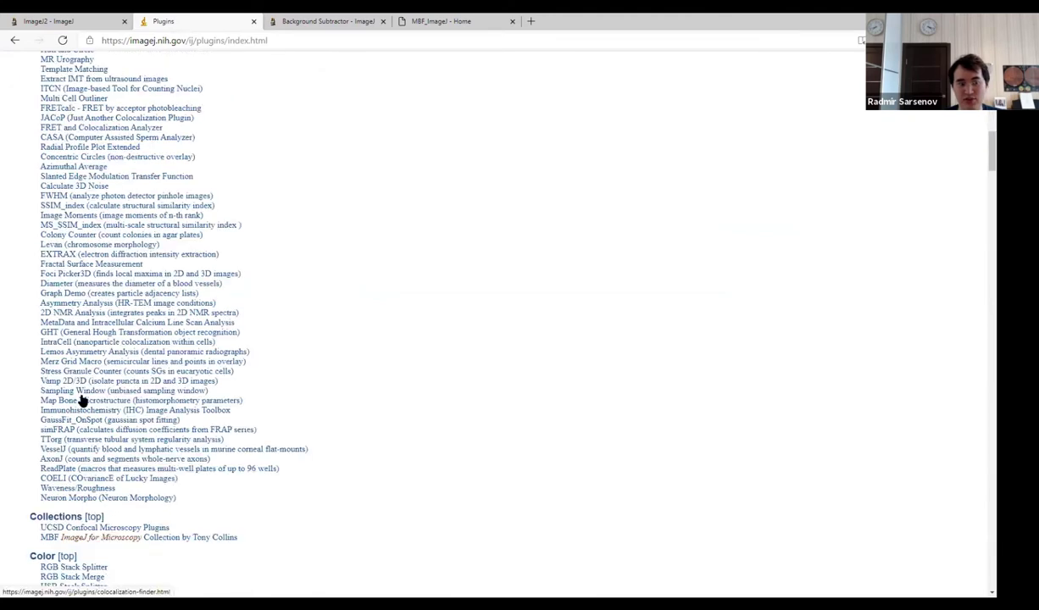
pyautogui.scroll(-10, 81, 400)
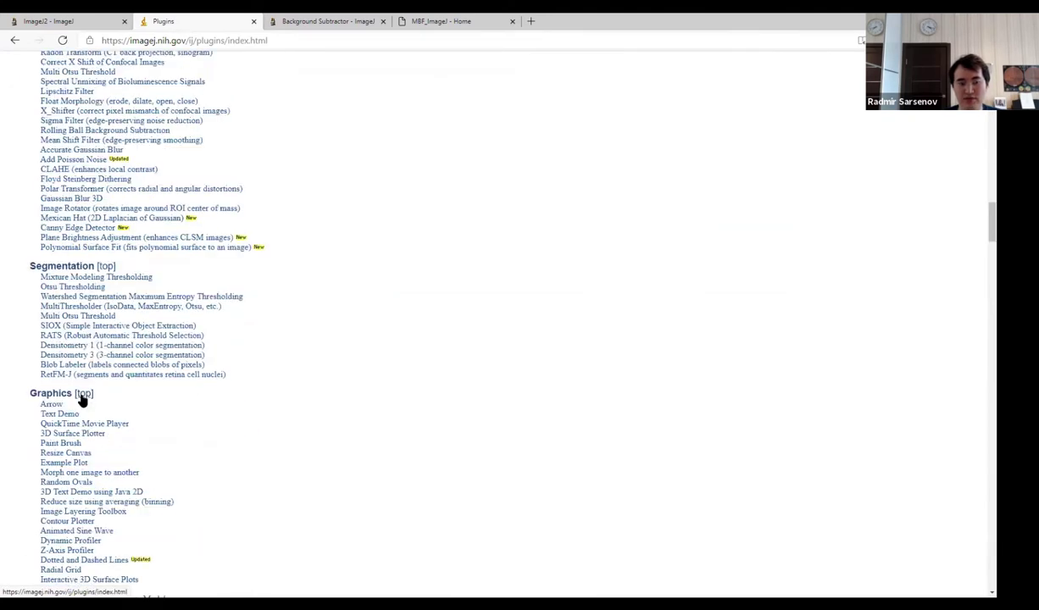
pyautogui.scroll(-2, 81, 400)
pyautogui.scroll(-2, 81, 400)
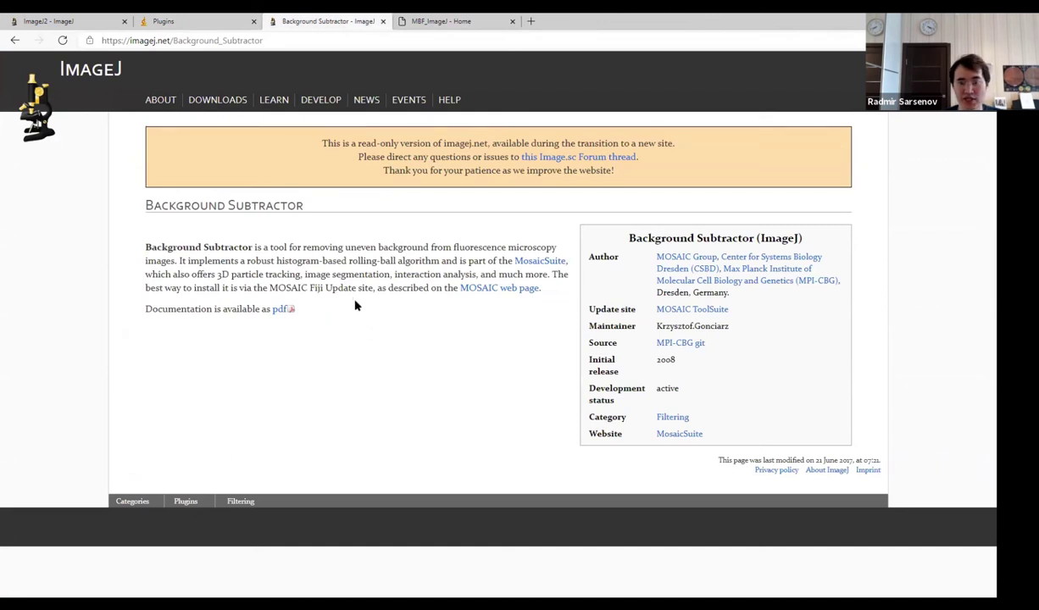
# Go back twice past the wiki Plugins page, then follow the Fiji page link toward fiji.sc.
pyautogui.click(17, 42)
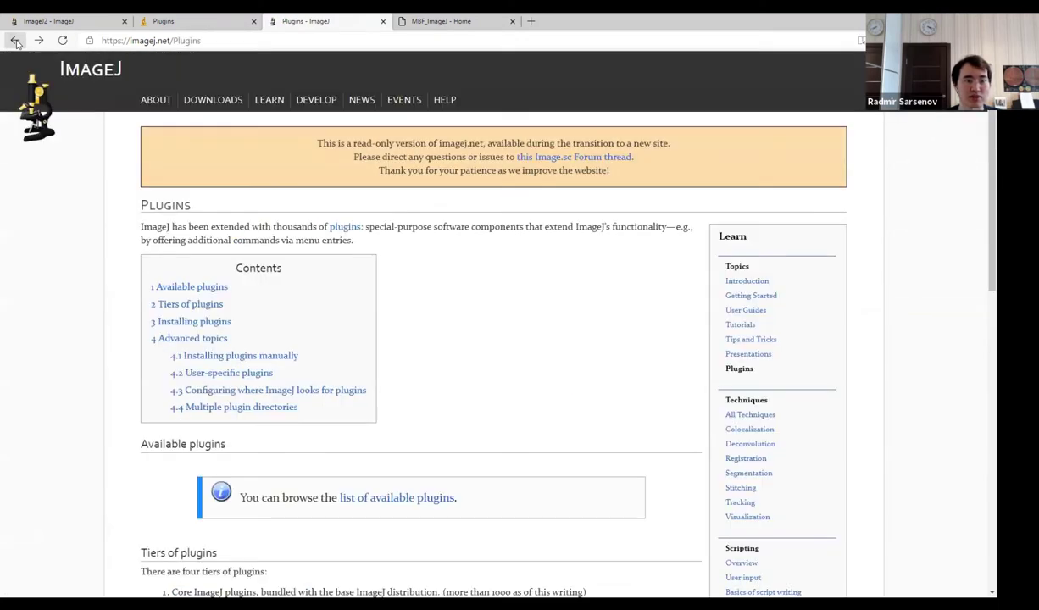
pyautogui.click(17, 43)
pyautogui.click(117, 185)
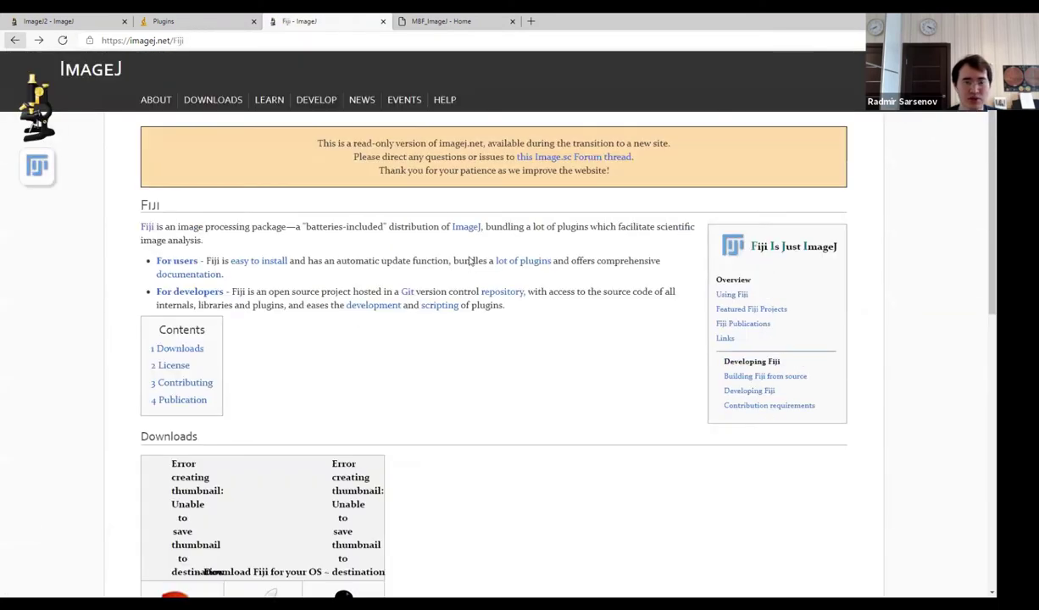
pyautogui.click(360, 178)
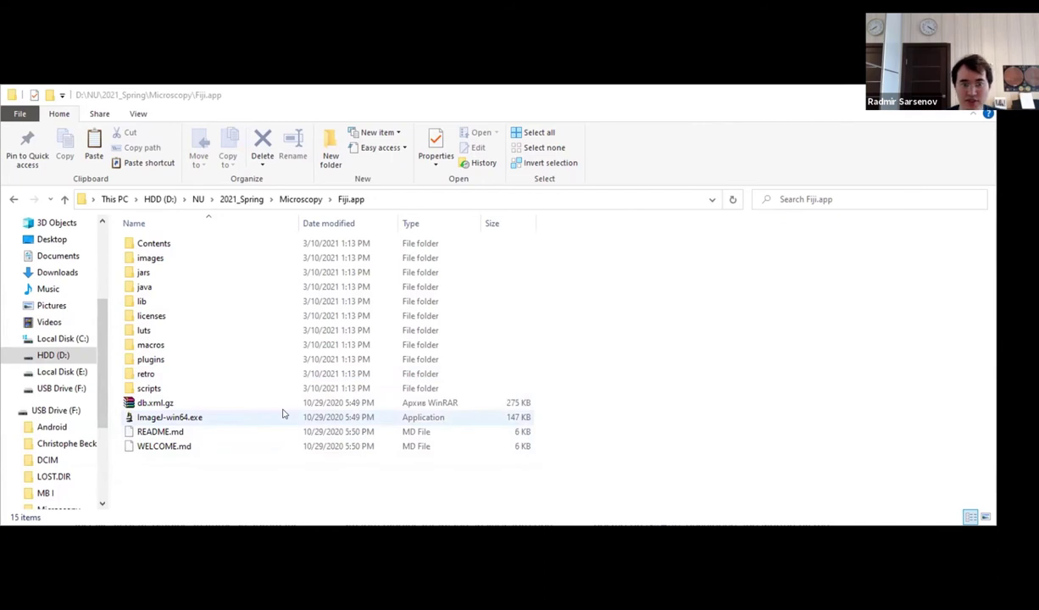
# Start Fiji by running ImageJ-win64.exe from the Fiji.app folder.
pyautogui.click(170, 419)
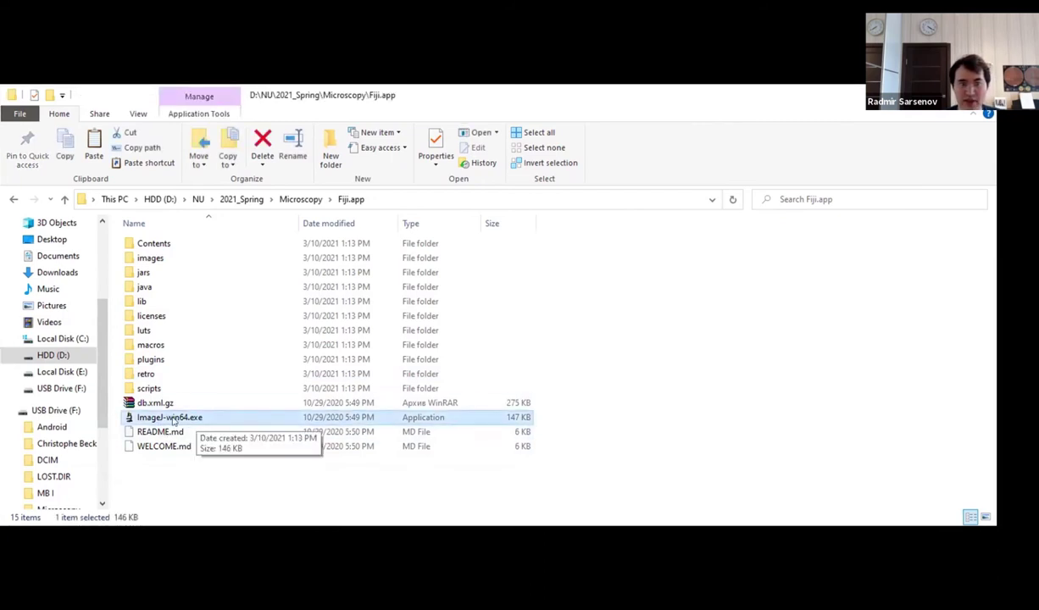
pyautogui.doubleClick(436, 416)
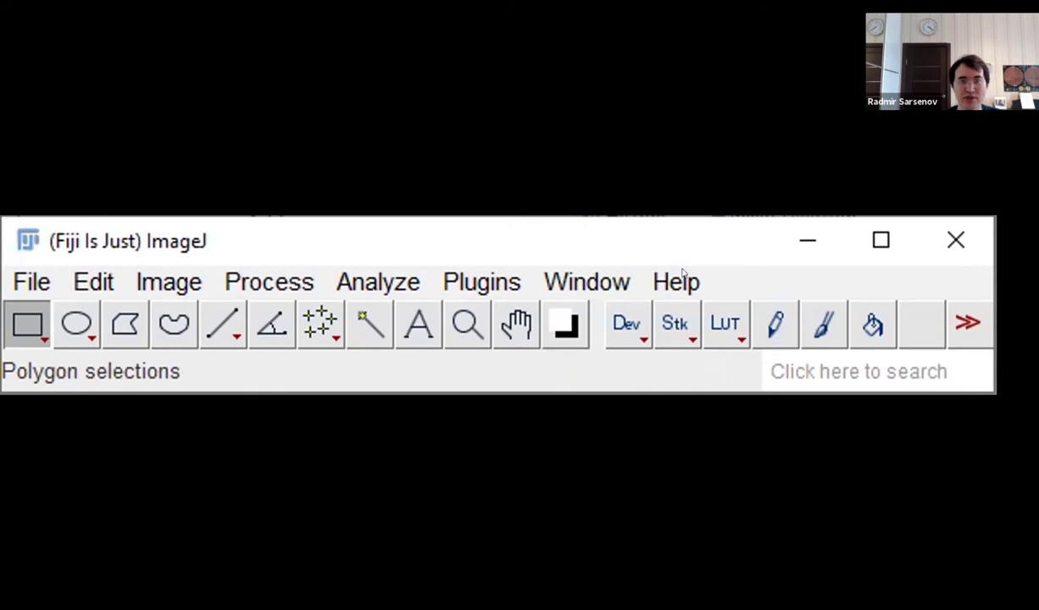
# Browse from the File menu to Image > Type, showing the 8-bit, 16-bit, 32-bit and RGB options.
pyautogui.click(34, 280)
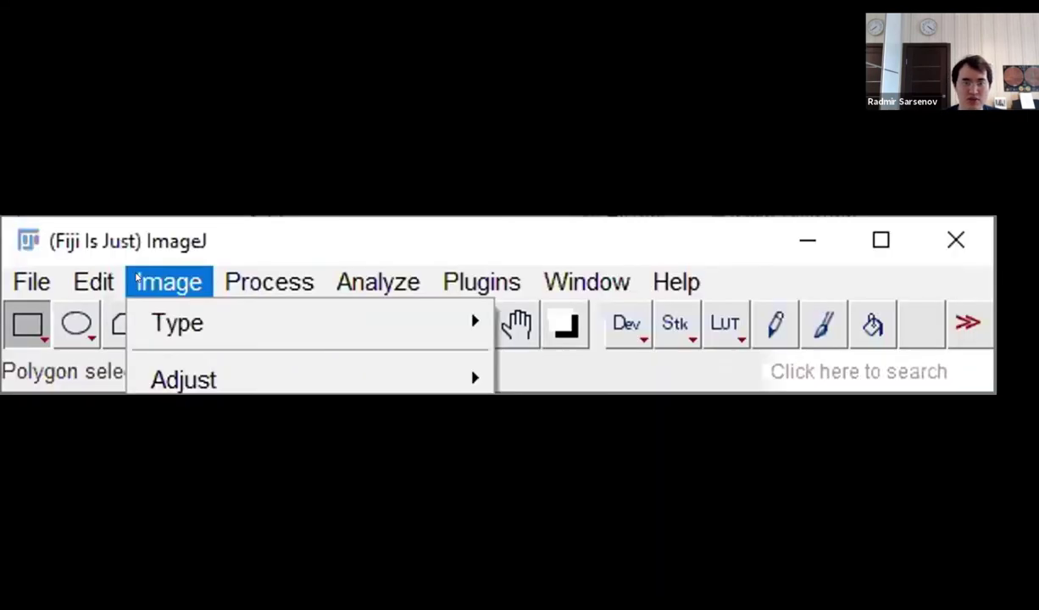
pyautogui.moveTo(290, 54)
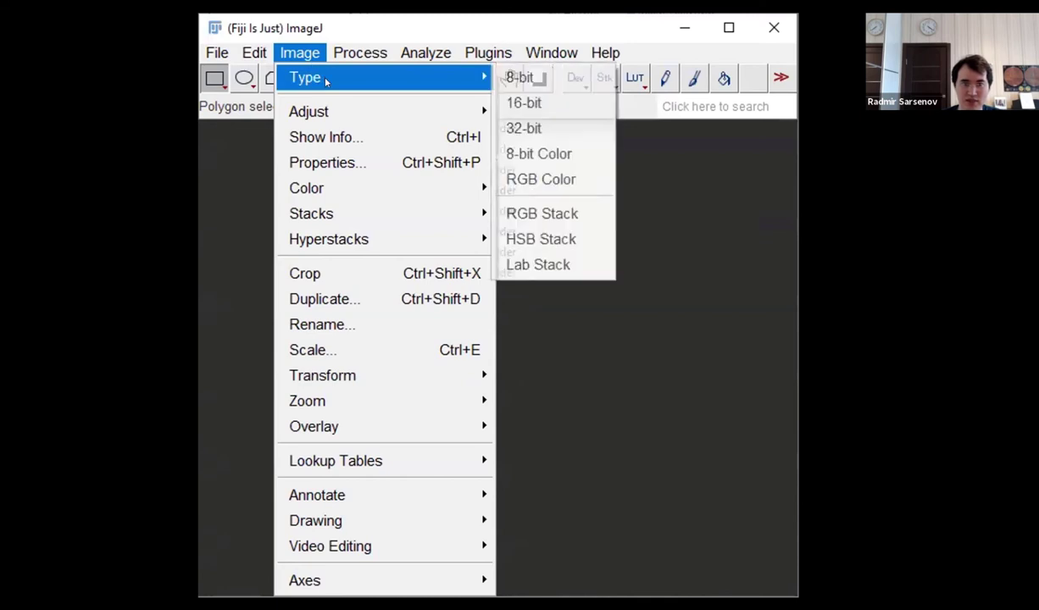
pyautogui.moveTo(330, 80)
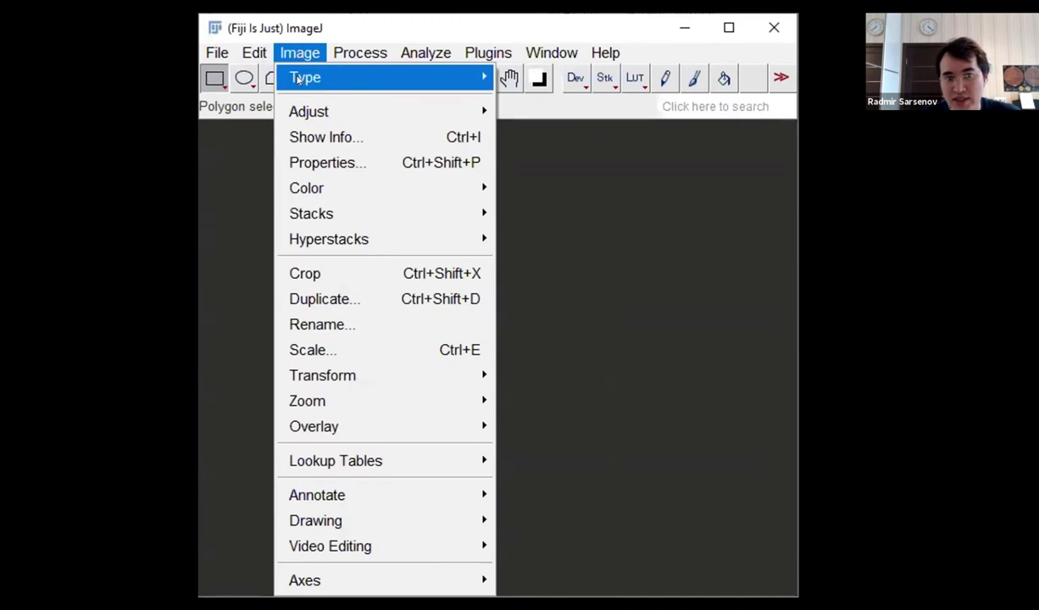
pyautogui.moveTo(300, 79)
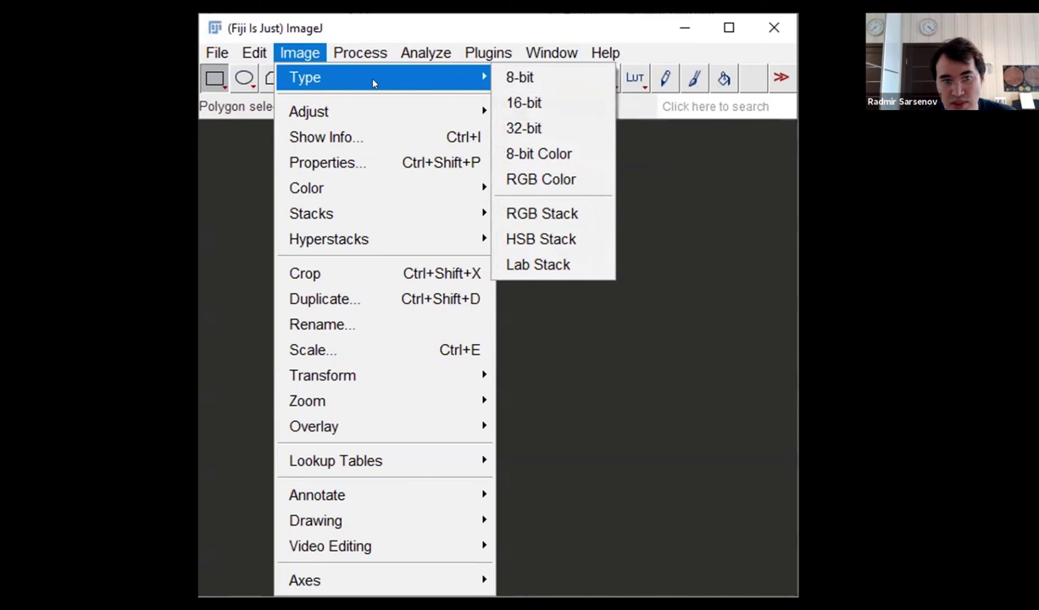
# Review Image > Adjust, then show Image > Color with Split Channels, Merge Channels and LUT tools.
pyautogui.moveTo(299, 107)
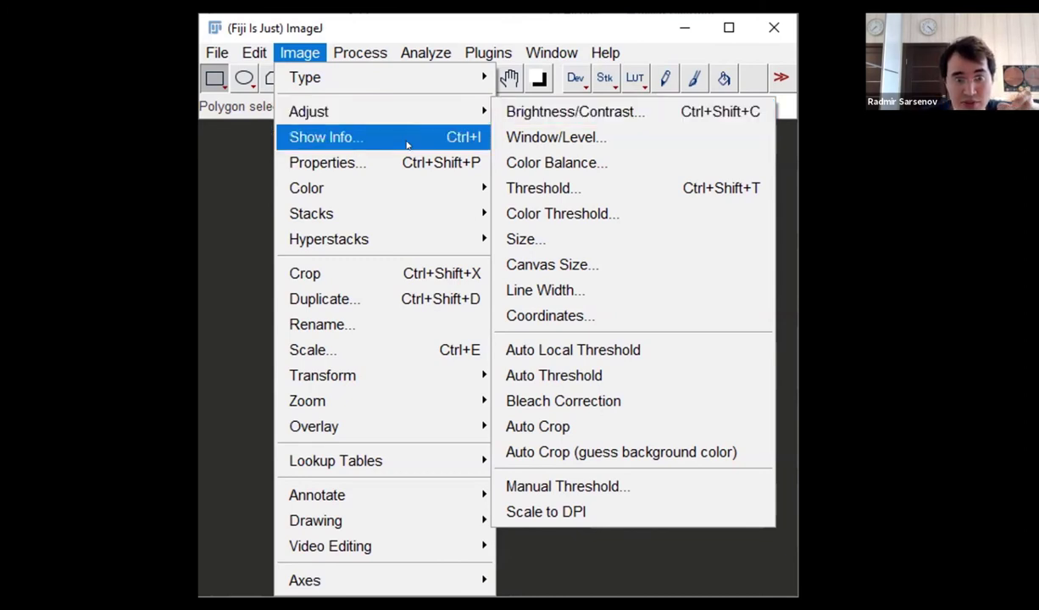
pyautogui.moveTo(404, 189)
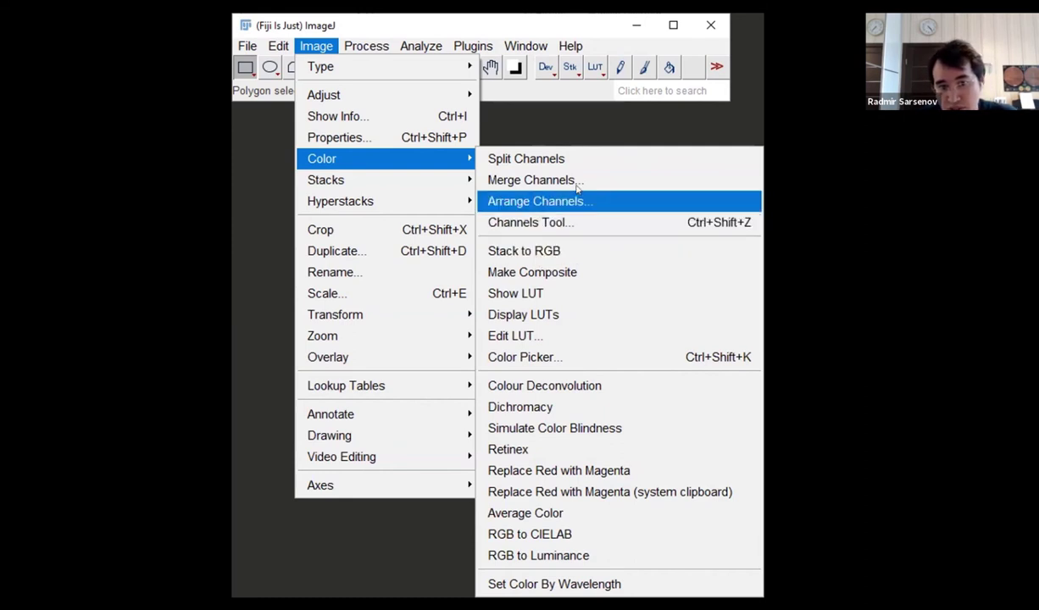
# Review the Image > Stacks and Image > Hyperstacks submenus, then show the Process menu.
pyautogui.moveTo(387, 176)
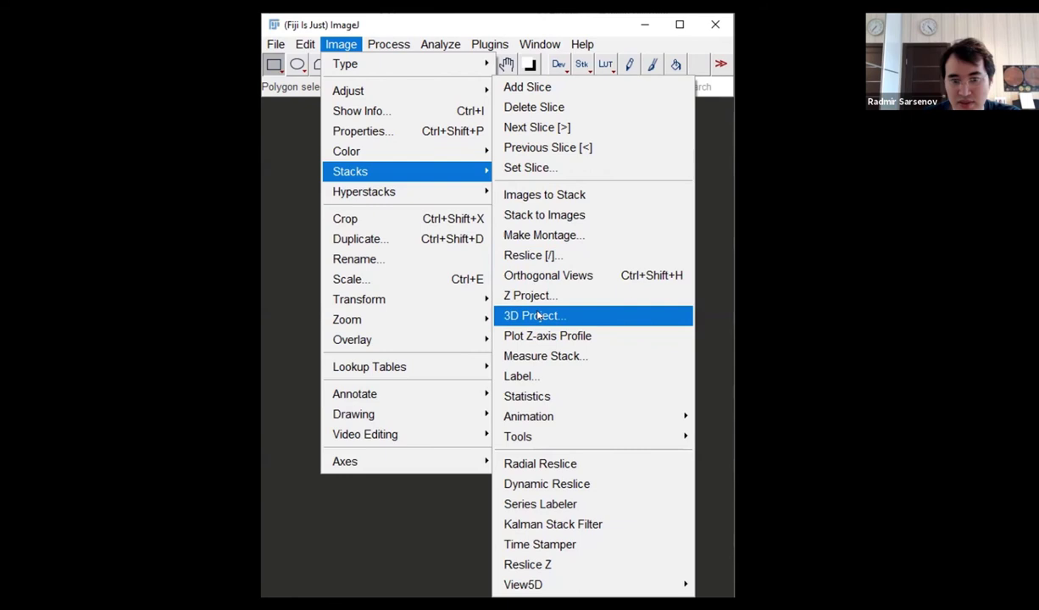
pyautogui.moveTo(446, 201)
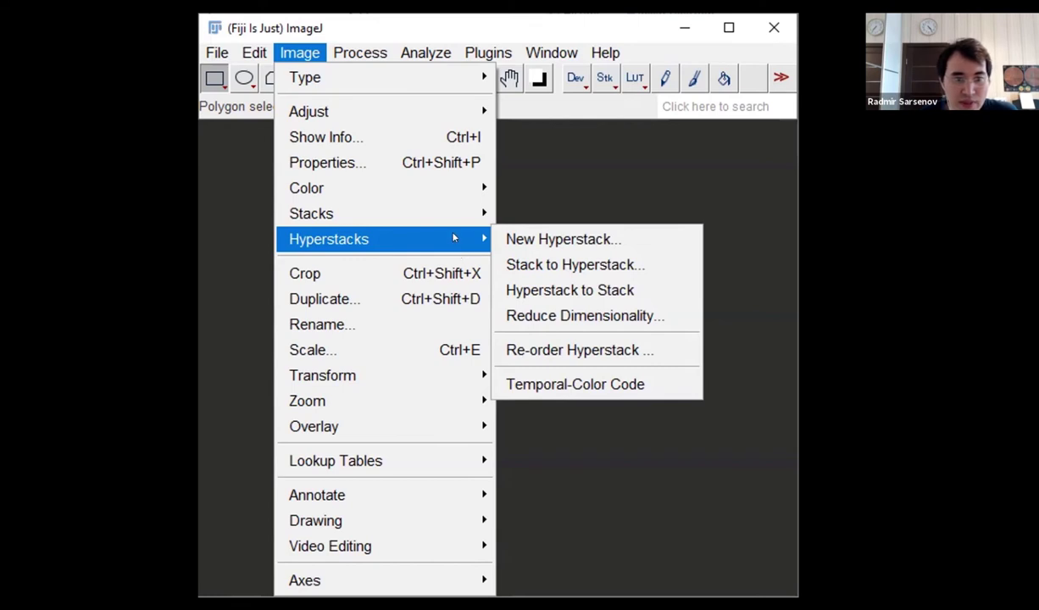
pyautogui.moveTo(365, 54)
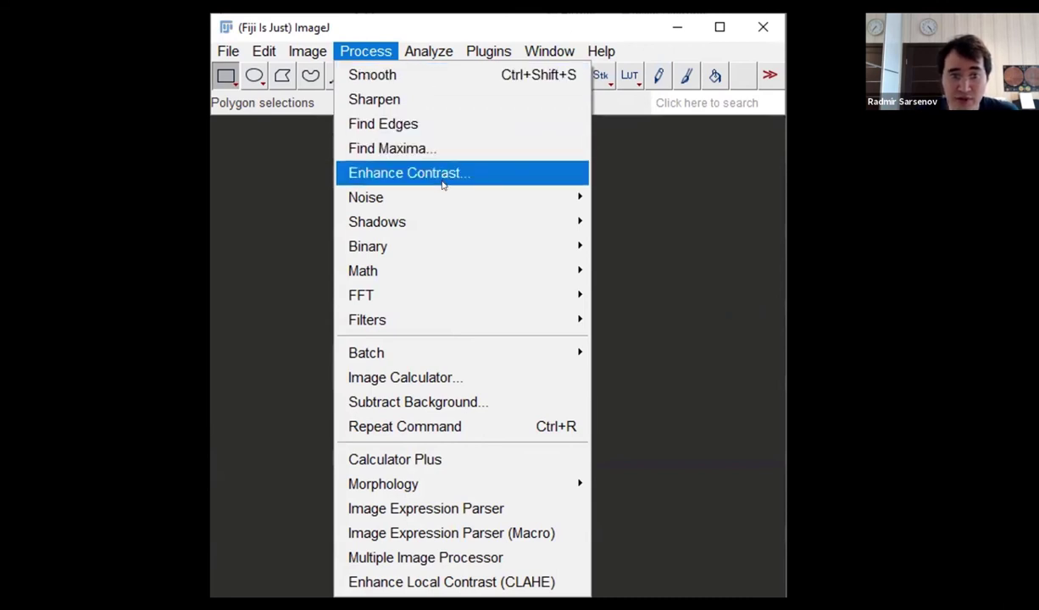
# Browse the Process menu's filter submenus, then show the Analyze menu's measurement and scale commands.
pyautogui.moveTo(443, 201)
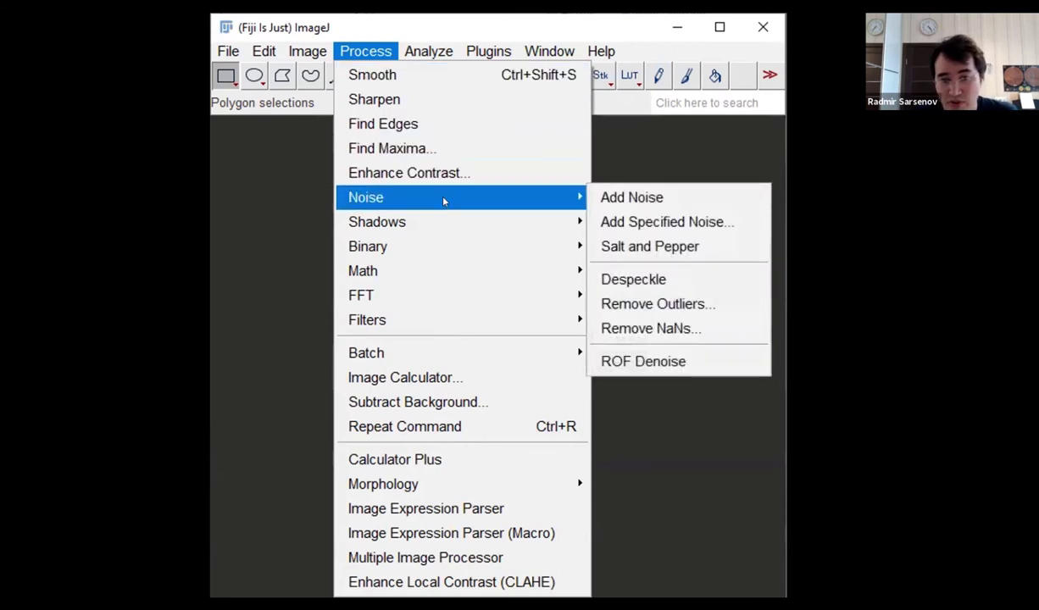
pyautogui.moveTo(439, 246)
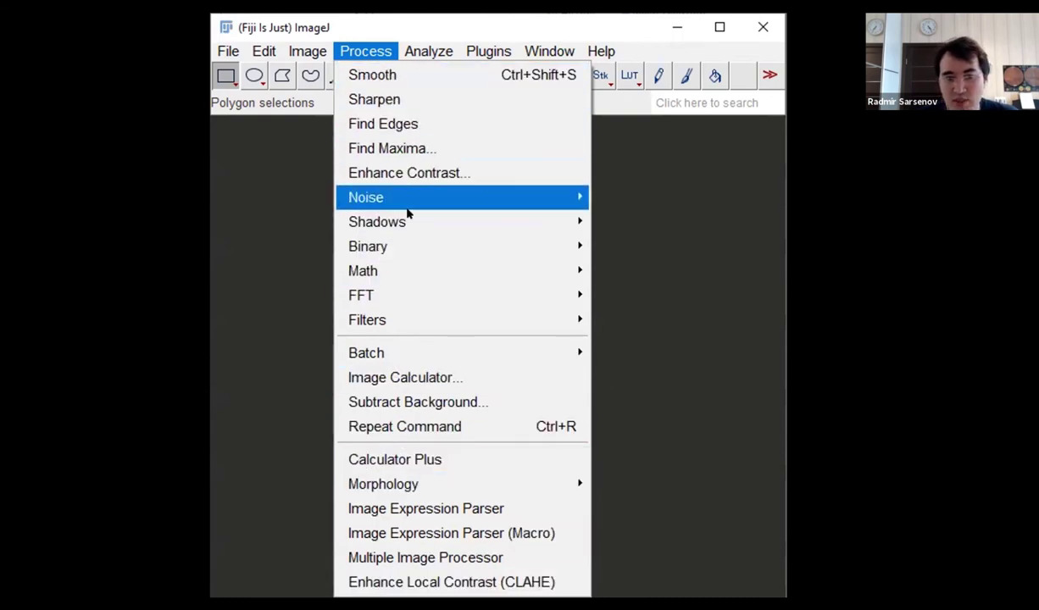
pyautogui.moveTo(408, 214)
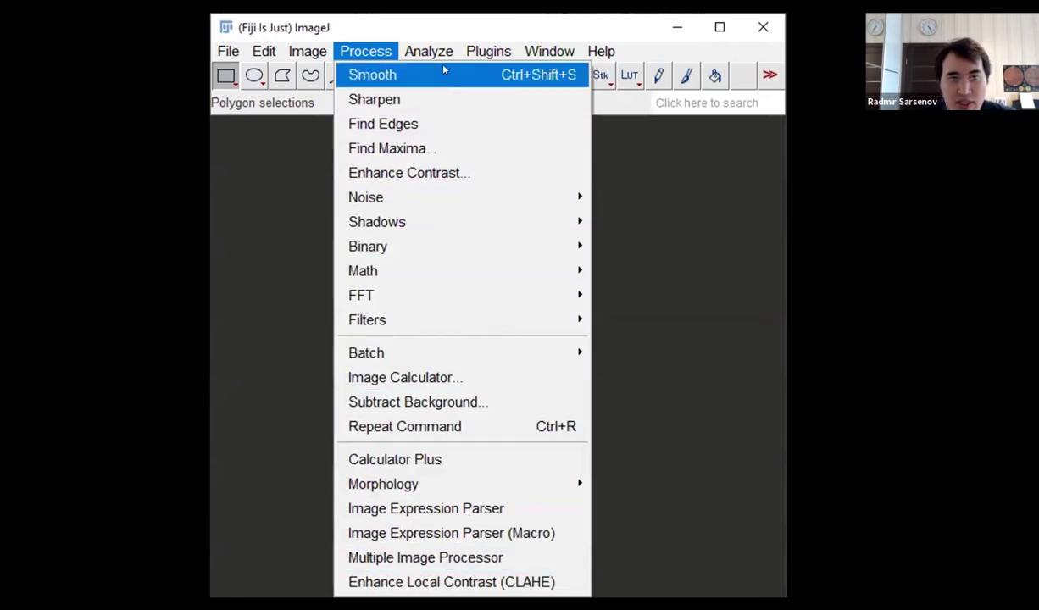
pyautogui.moveTo(428, 51)
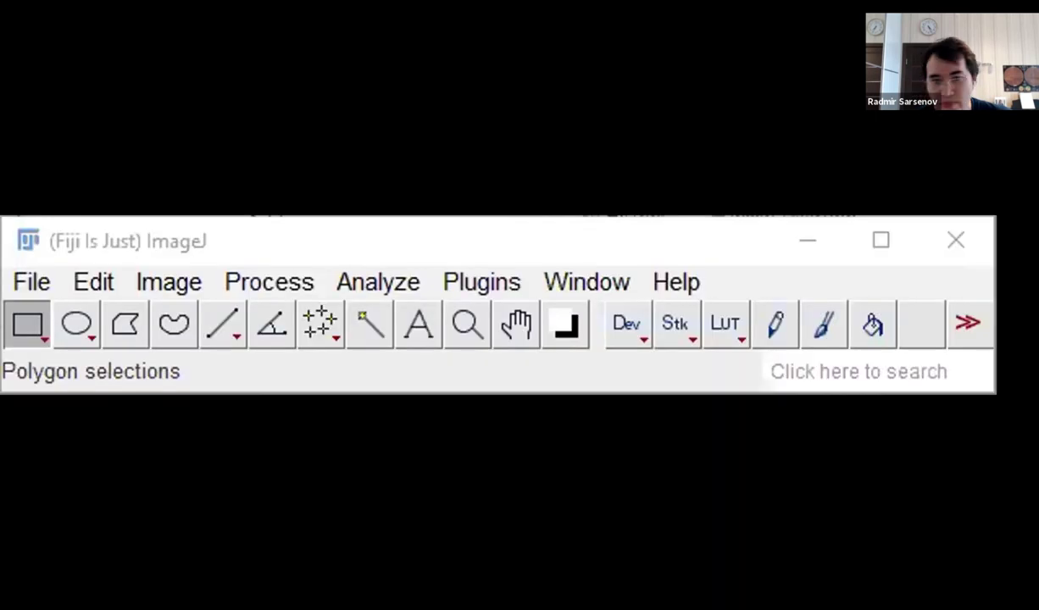
# Open Snap-08.czi in Fiji by dropping it on the window and accepting the Bio-Formats import options.
pyautogui.moveTo(317, 381); pyautogui.dragTo(294, 351)
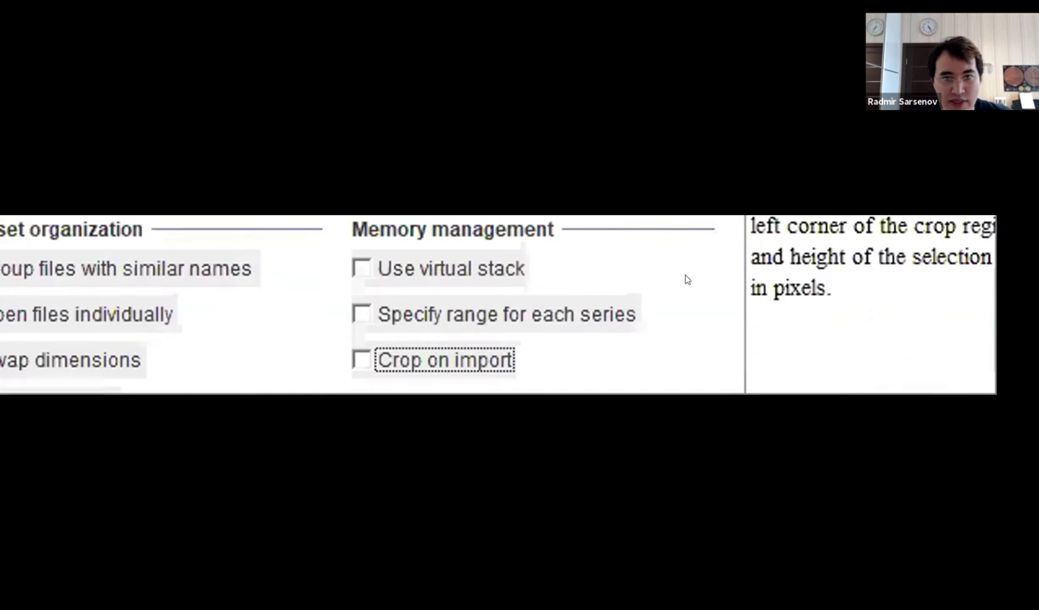
pyautogui.hotkey('shift', 'Tab')
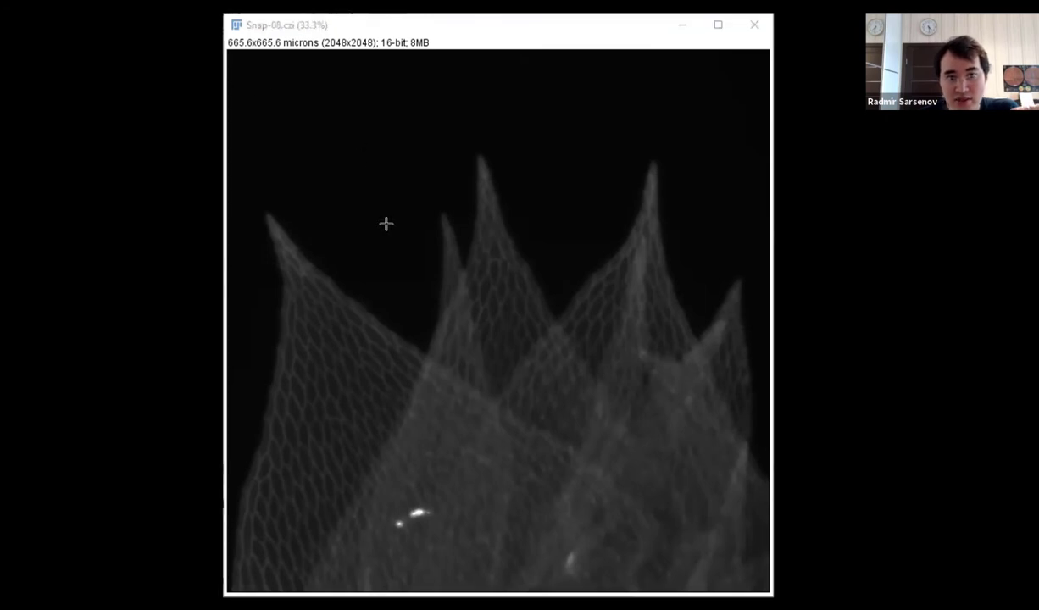
# Draw a straight line selection across the Snap-08 image from its left edge to the right side.
pyautogui.click(237, 327)
pyautogui.moveTo(244, 335); pyautogui.dragTo(756, 325)
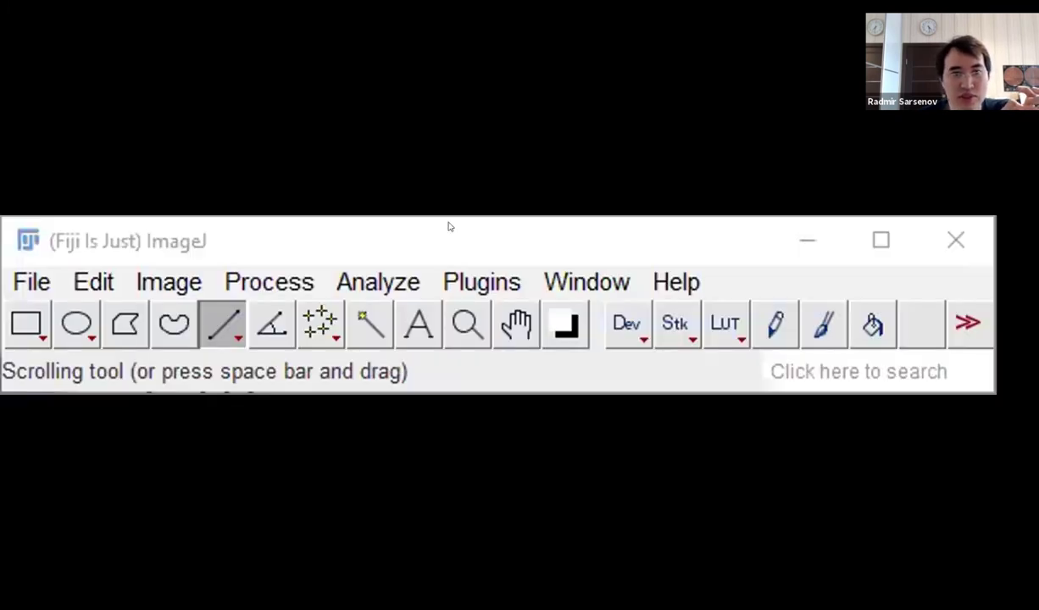
pyautogui.click(442, 227)
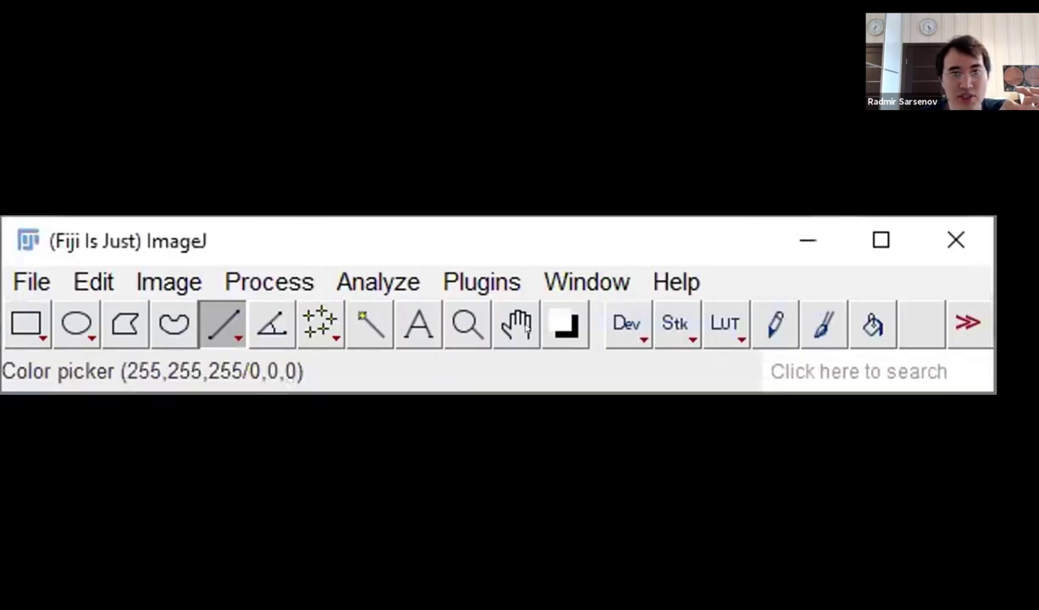
pyautogui.click(392, 280)
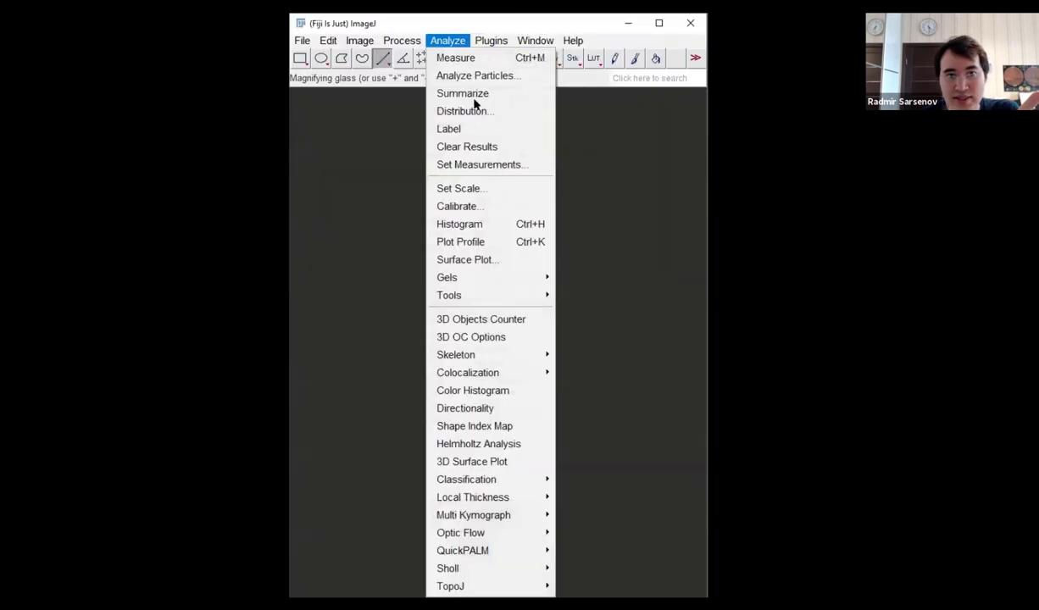
# Plot Snap-08's gray-value profile along the line (about 630 microns) and bring the plot forward.
pyautogui.click(480, 244)
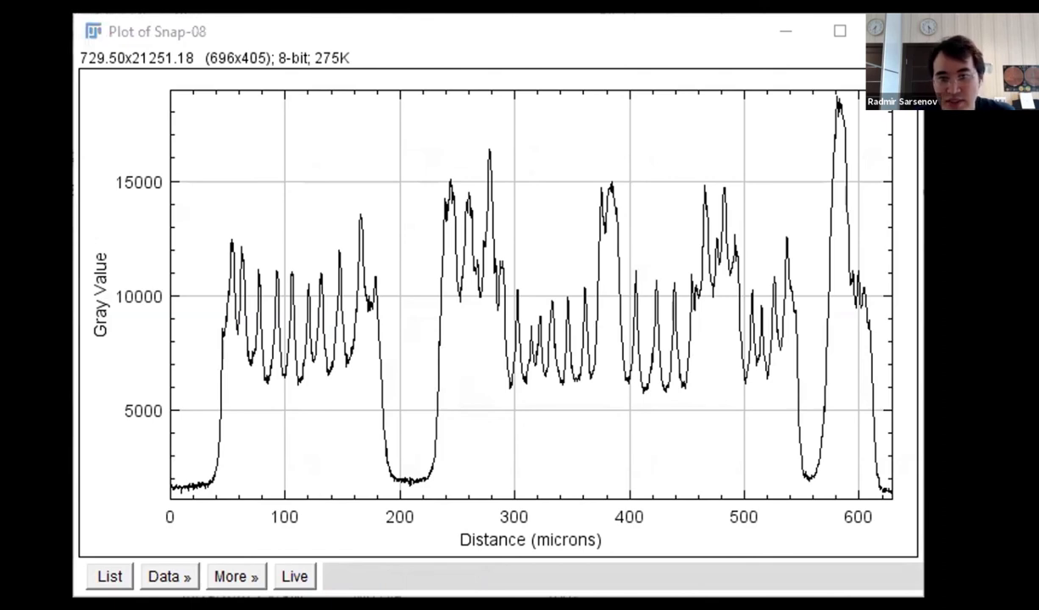
pyautogui.click(235, 26)
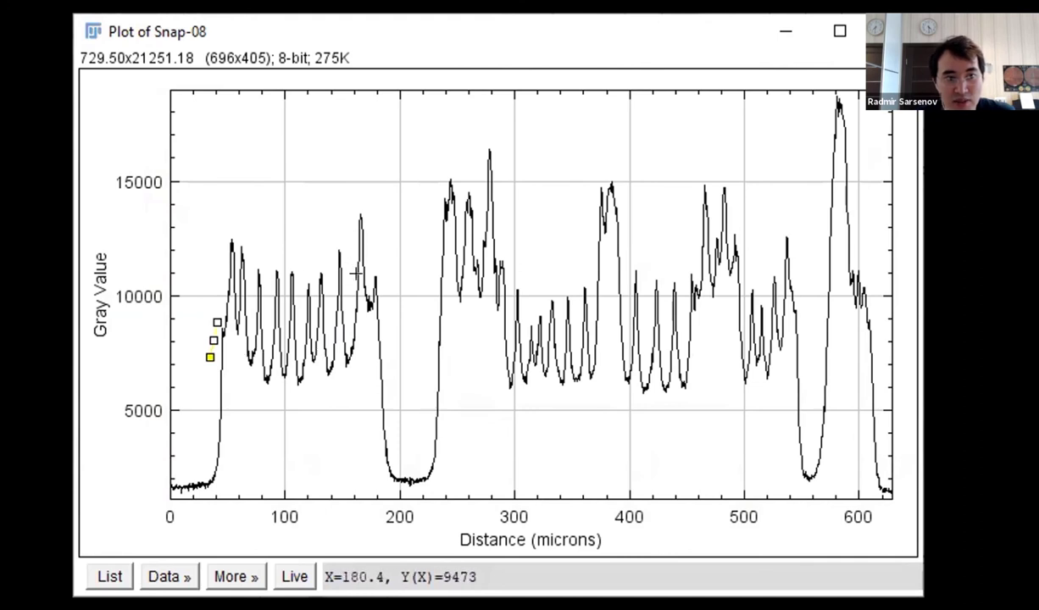
pyautogui.moveTo(379, 466)
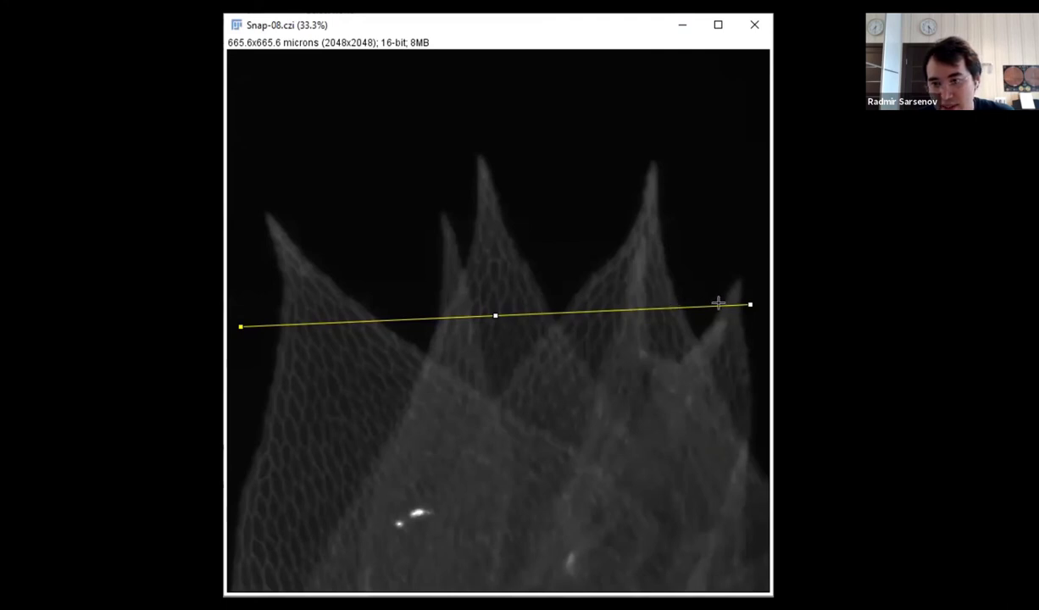
# Nudge the line's right endpoint slightly left and replot its profile with Ctrl+K.
pyautogui.moveTo(750, 304); pyautogui.dragTo(750, 304)
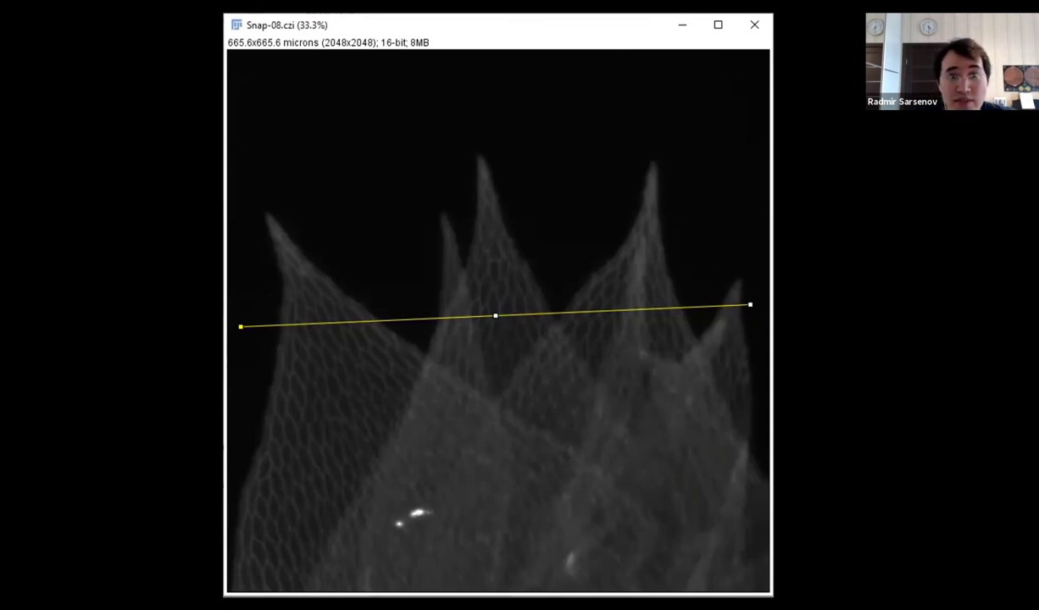
pyautogui.hotkey('ctrl', 'k')
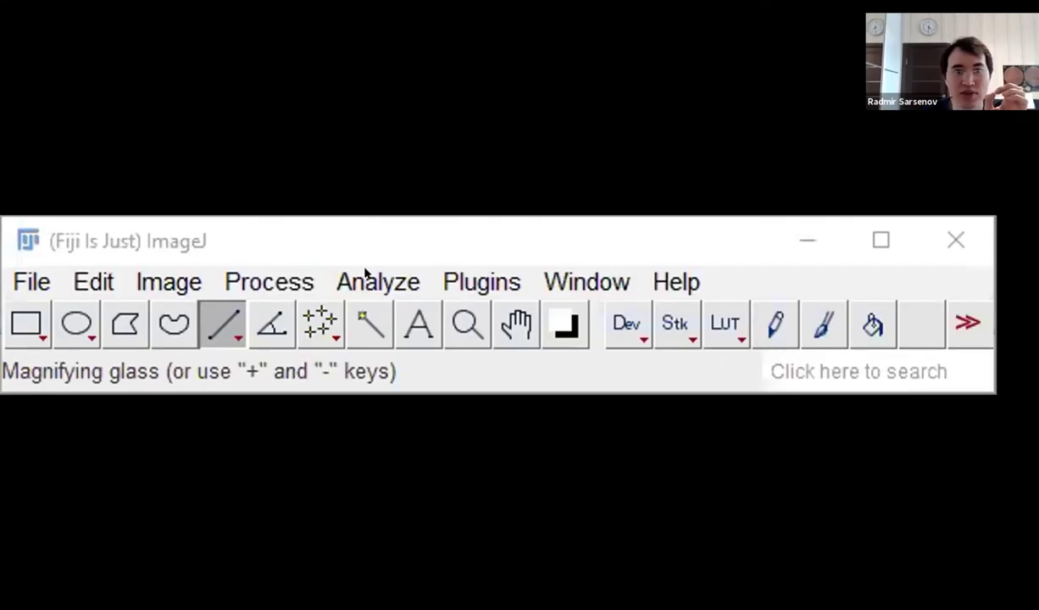
# Add a 30-micron-wide scale bar to Snap-08 through Analyze > Tools > Scale Bar.
pyautogui.click(366, 273)
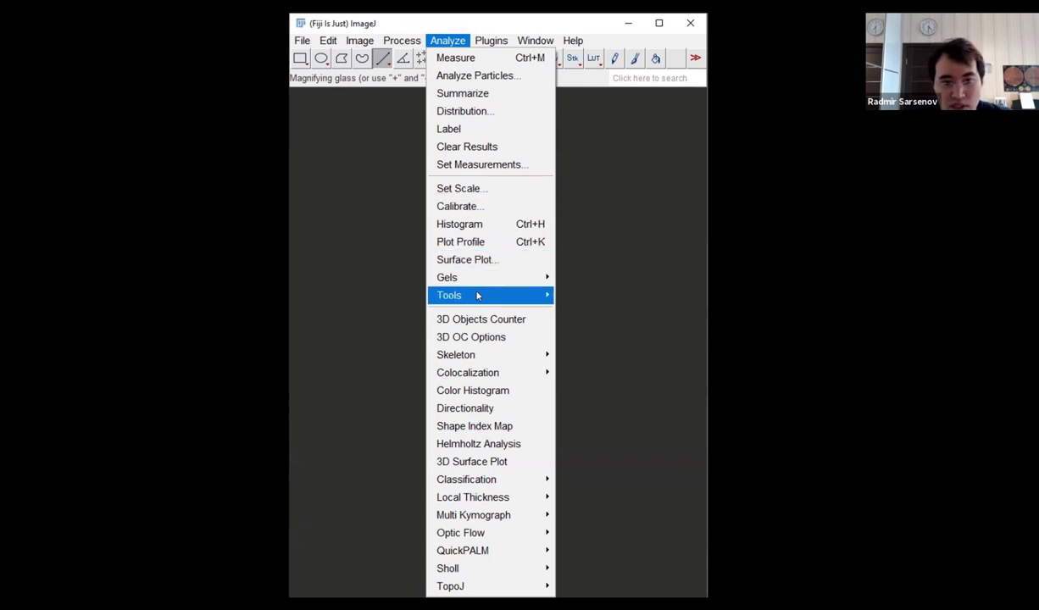
pyautogui.moveTo(479, 295)
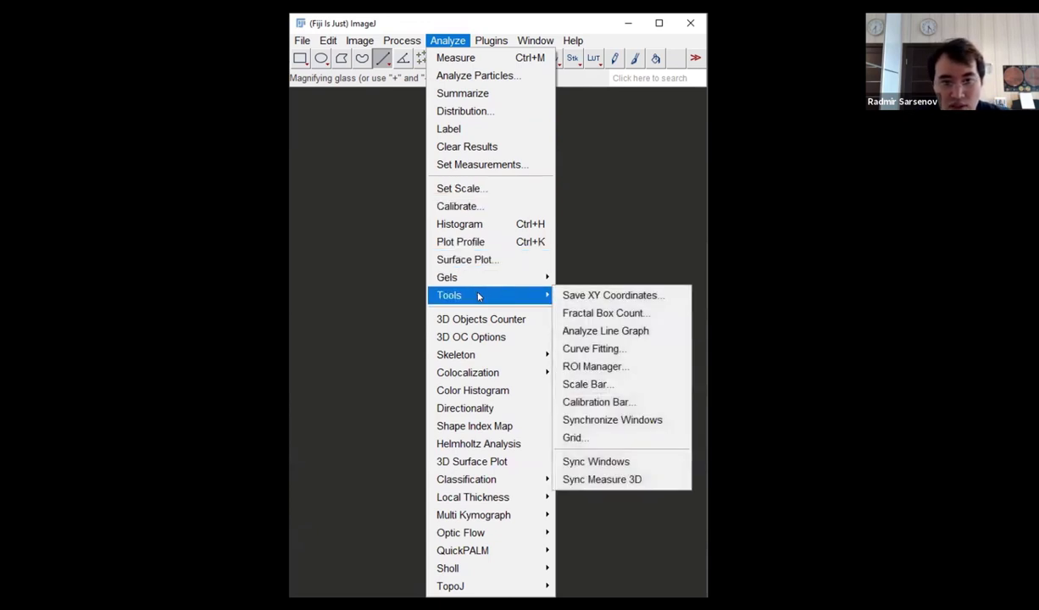
pyautogui.click(598, 386)
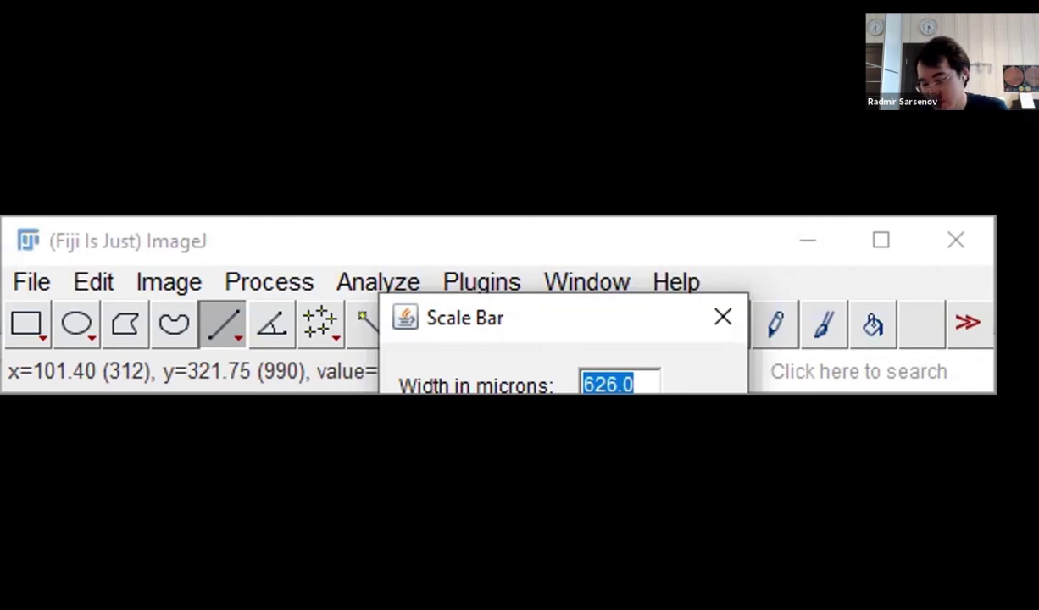
pyautogui.write('30')
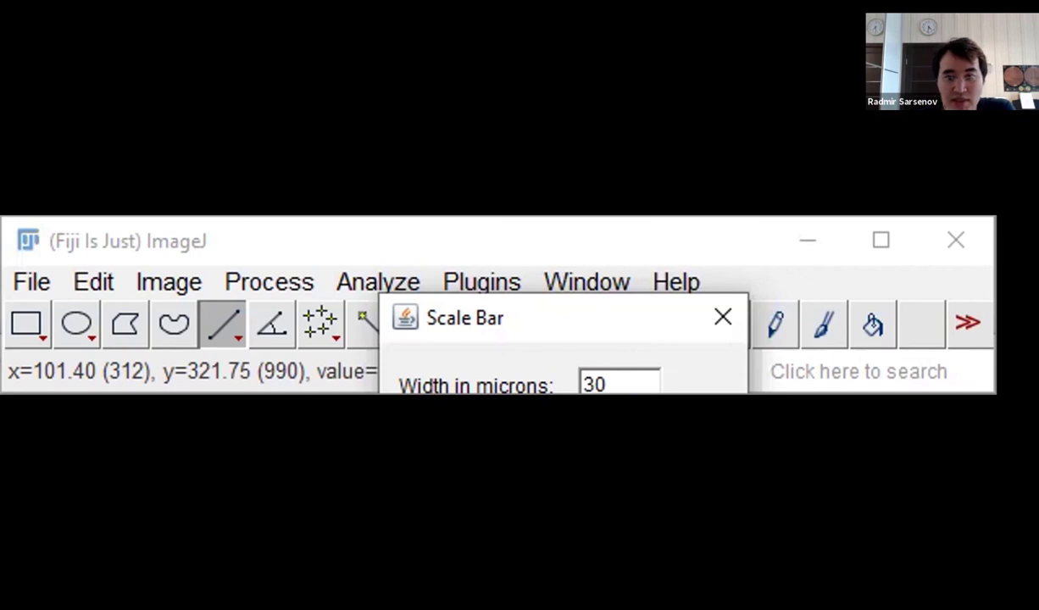
pyautogui.press('Return')
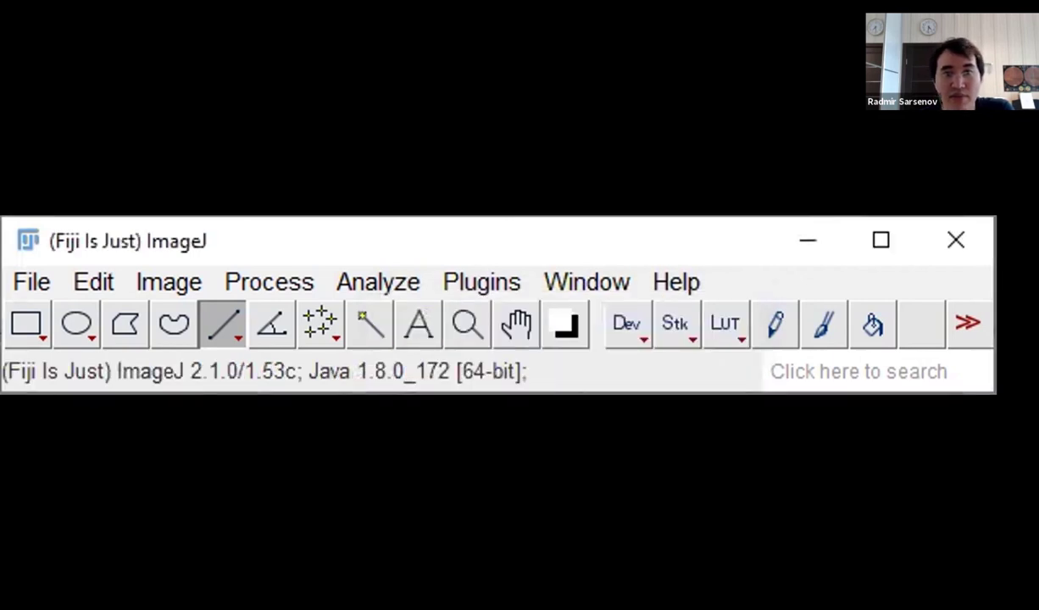
pyautogui.click(515, 112)
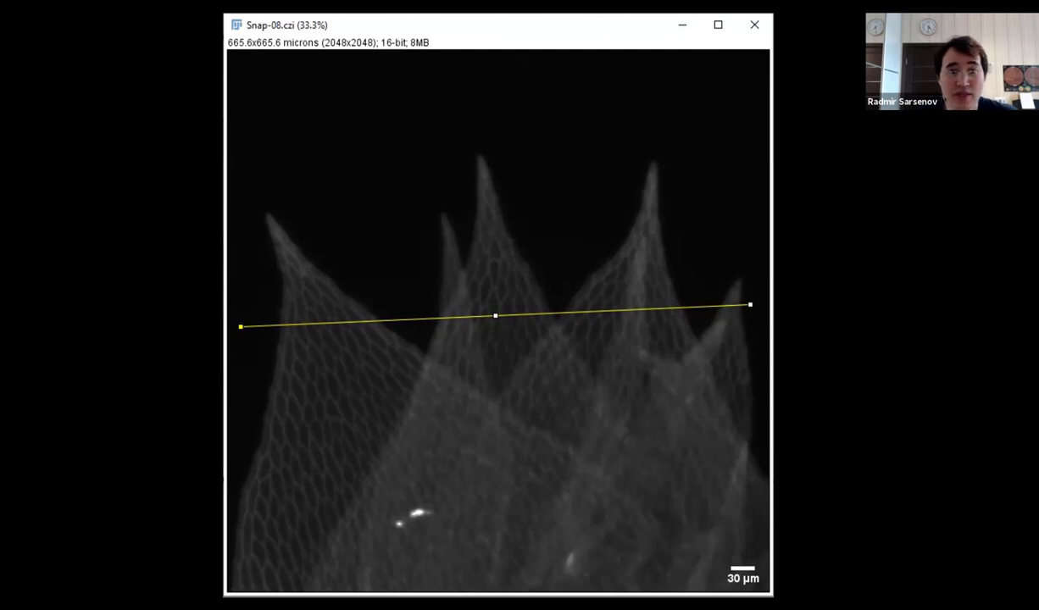
pyautogui.hotkey('alt', 'Tab')
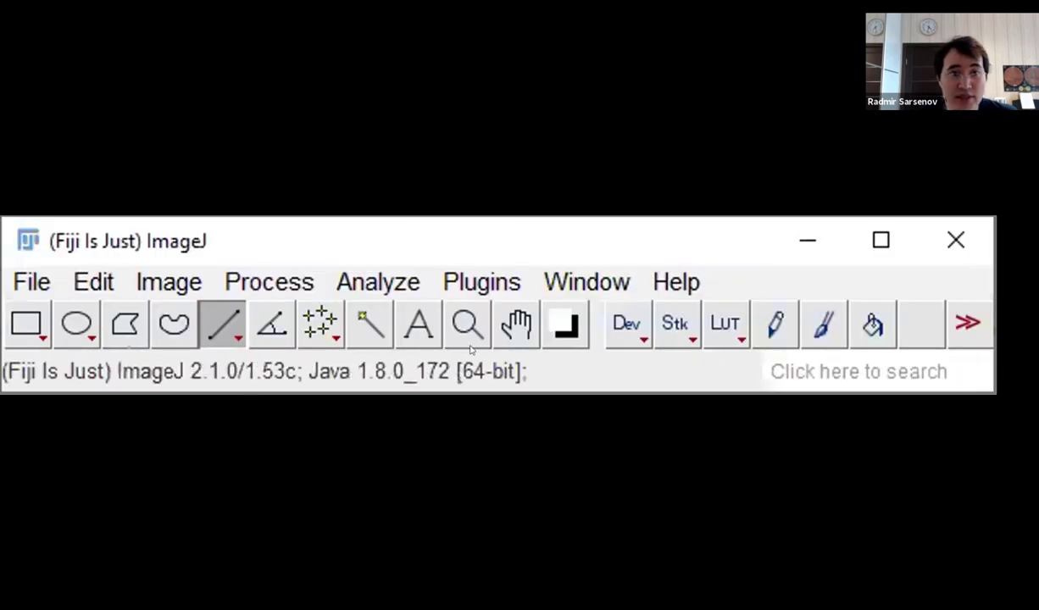
# Browse the Plugins menu's Macros, Shortcuts and Utilities submenus.
pyautogui.click(464, 280)
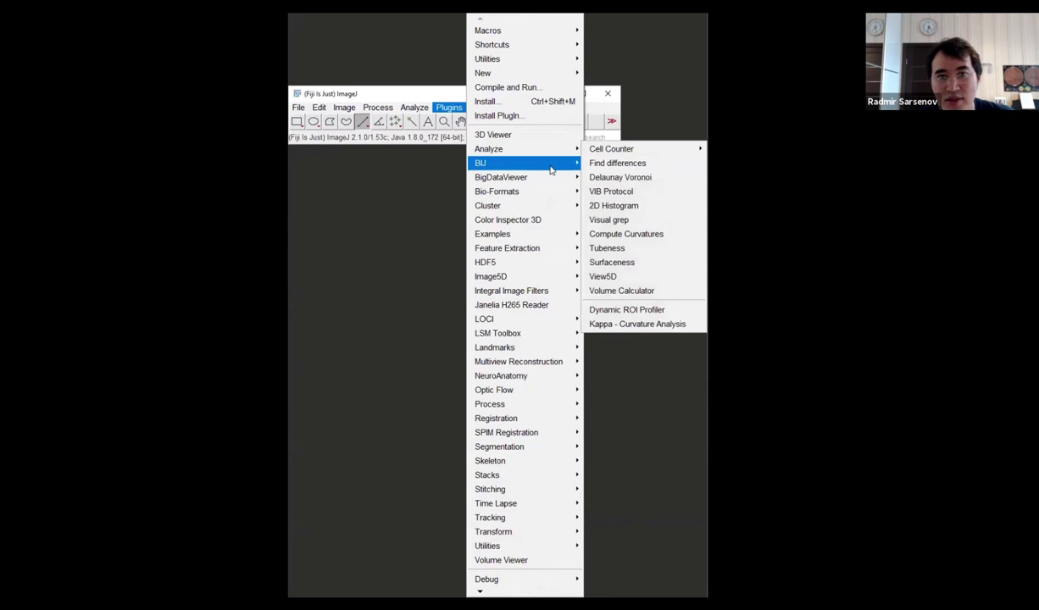
pyautogui.moveTo(598, 168)
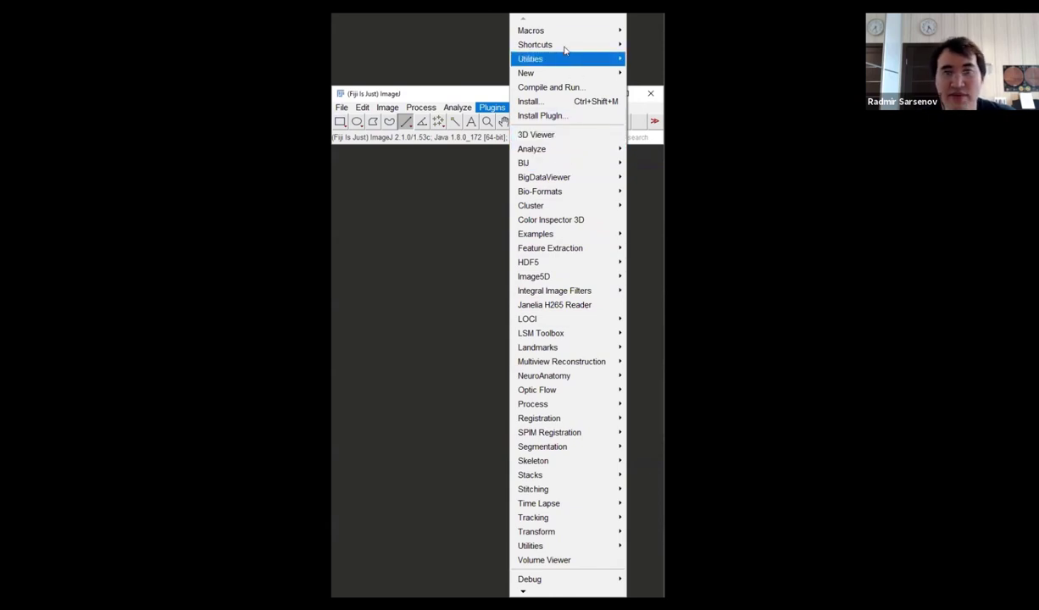
pyautogui.moveTo(561, 33)
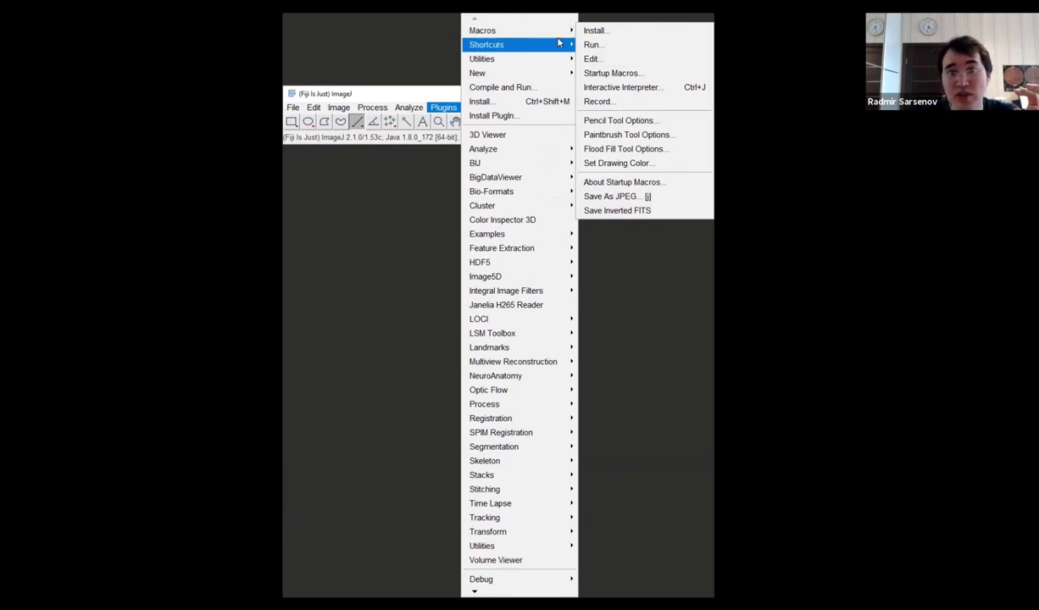
pyautogui.moveTo(603, 32)
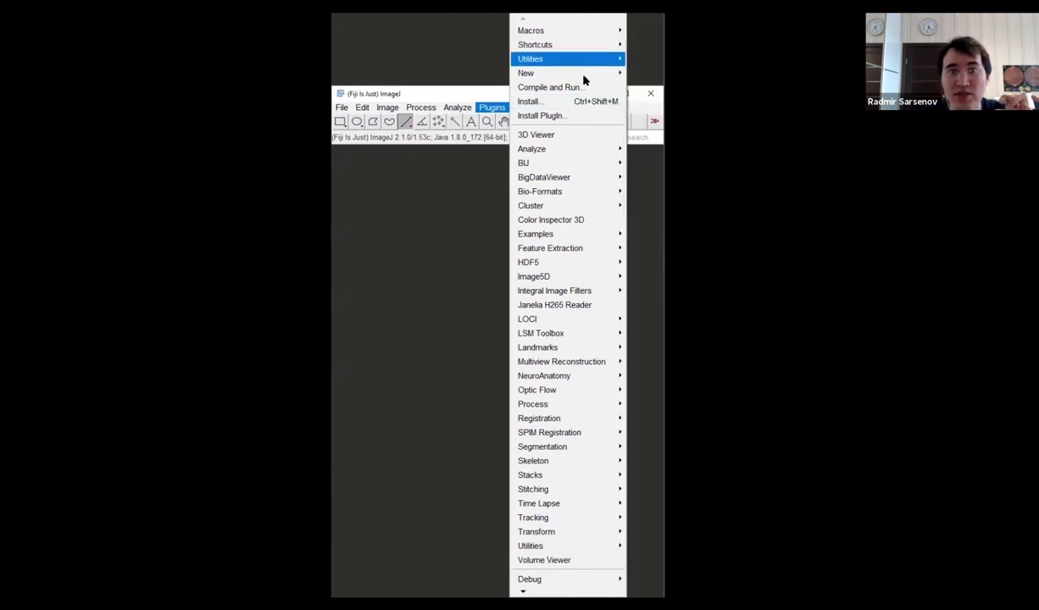
pyautogui.moveTo(577, 74)
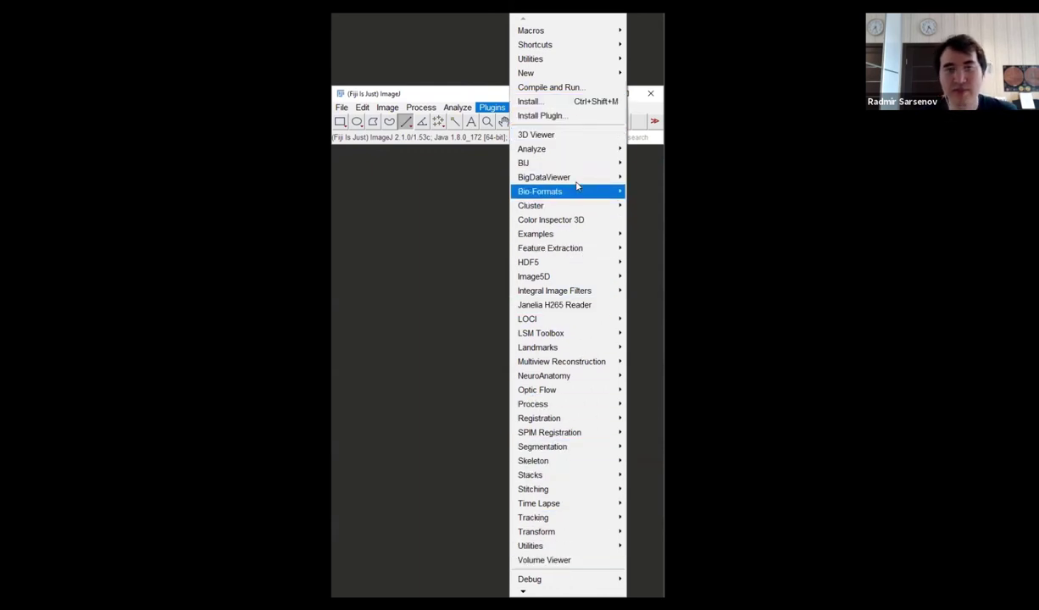
# Dismiss the Plugins list and show the Window menu's open windows and arrangement options.
pyautogui.click(456, 19)
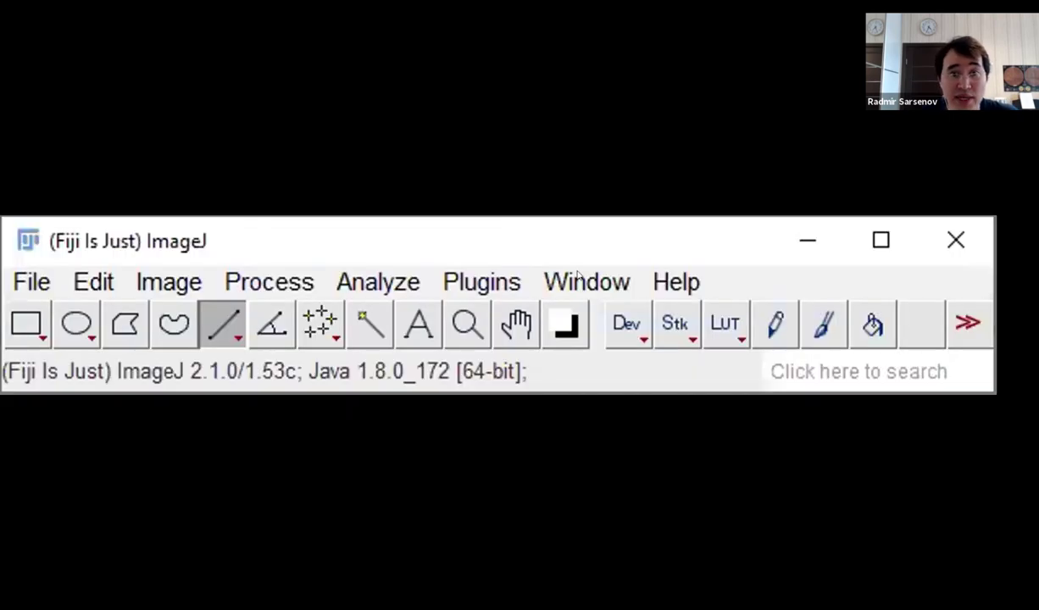
pyautogui.click(580, 277)
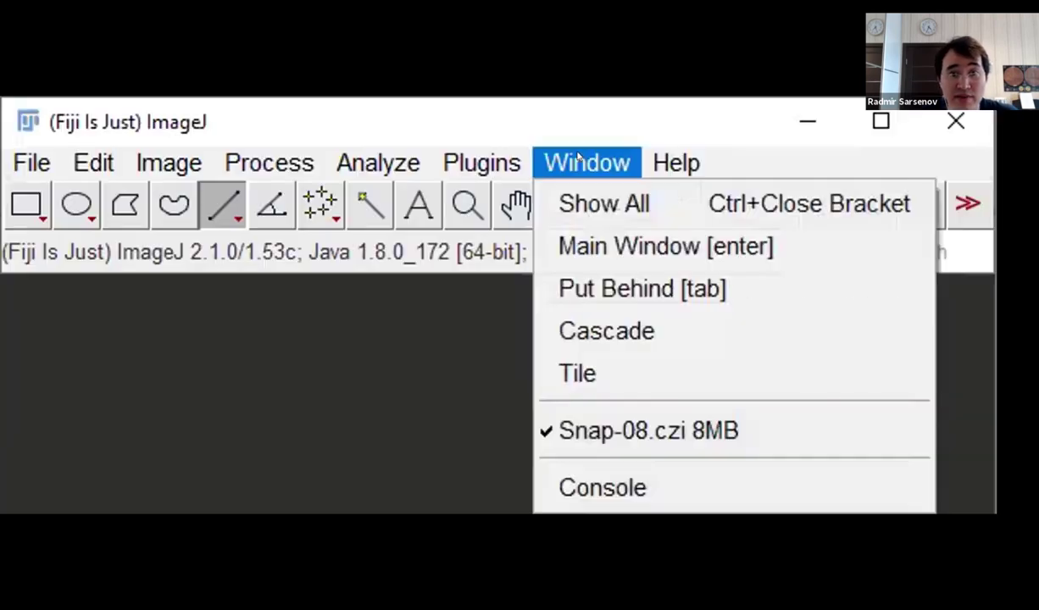